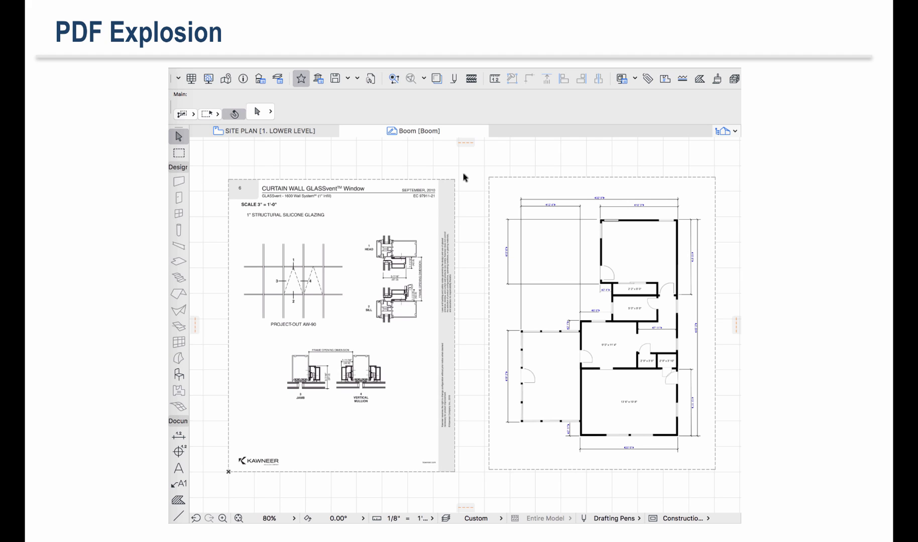
# - Start exploding the curtain wall and floor plan PDF drawings together into the current view, without keeping the original elements
pyautogui.click(432, 203)
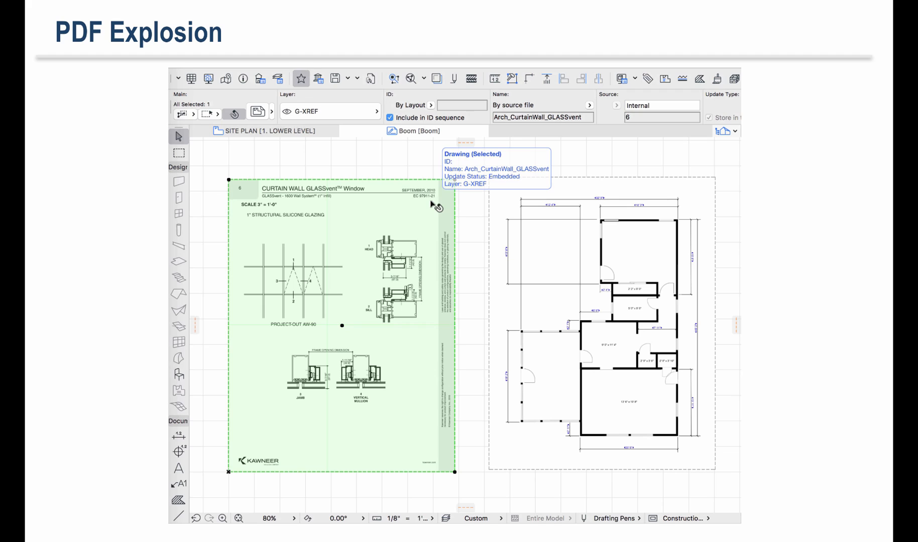
pyautogui.keyDown('shift'); pyautogui.click(526, 221); pyautogui.keyUp('shift')
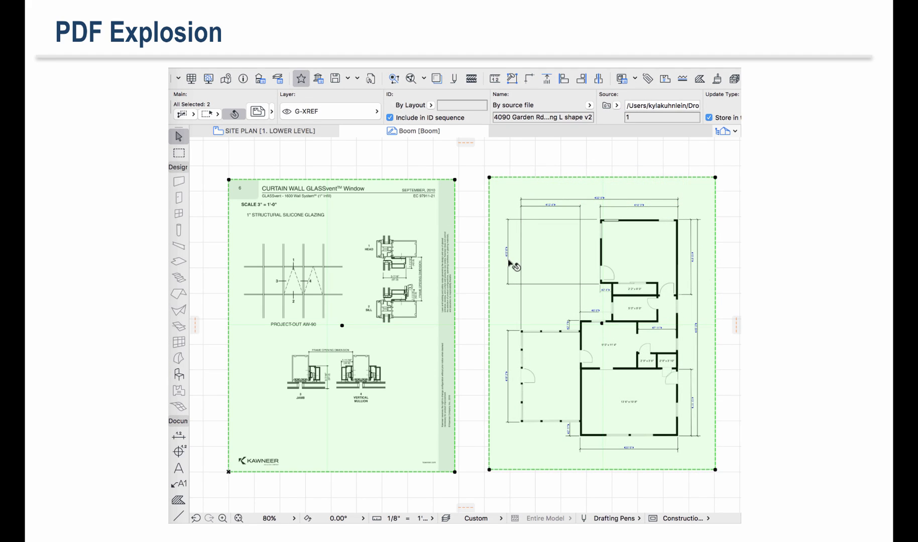
pyautogui.rightClick(432, 221)
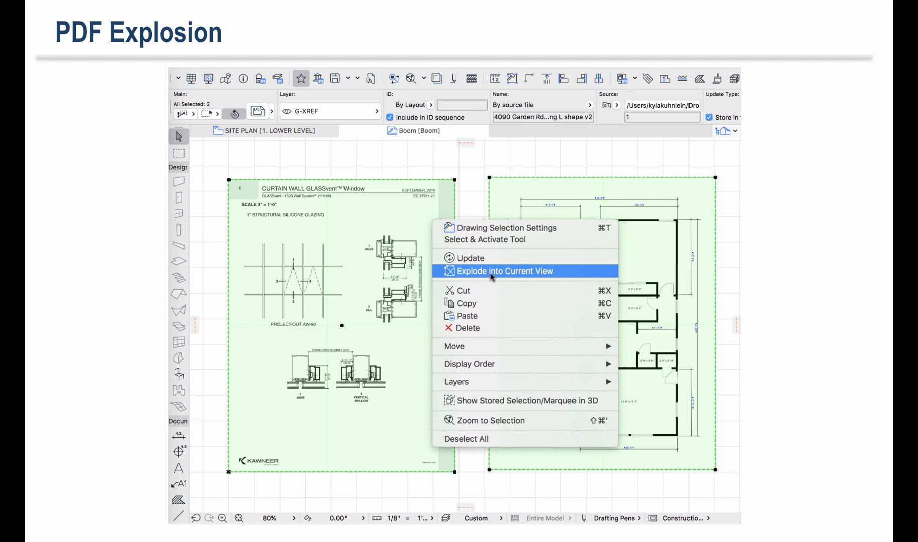
pyautogui.click(570, 272)
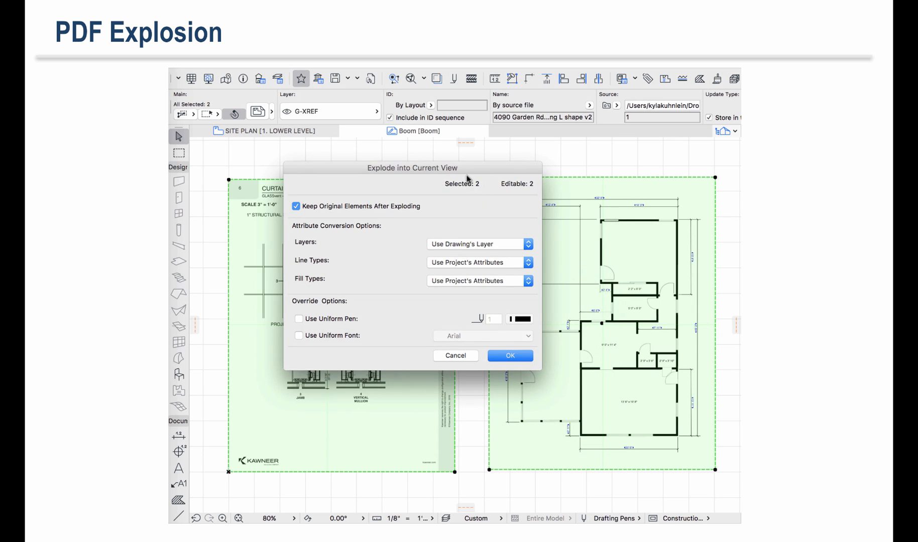
pyautogui.moveTo(462, 166); pyautogui.dragTo(515, 170)
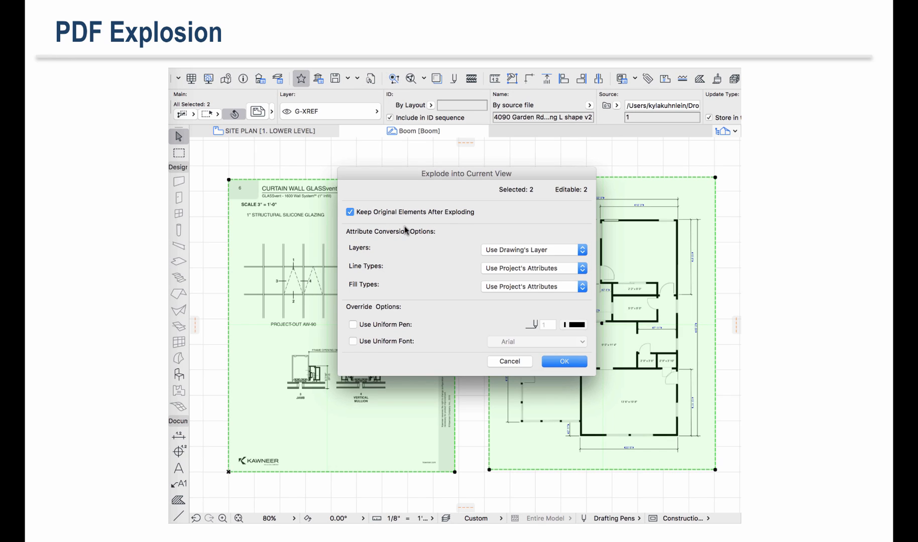
pyautogui.click(350, 213)
pyautogui.click(584, 269)
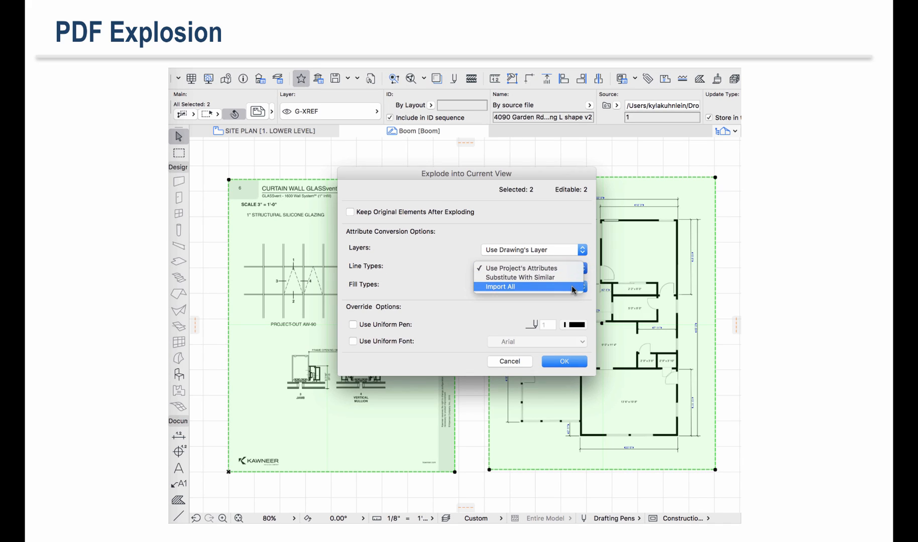
pyautogui.click(449, 271)
pyautogui.click(512, 288)
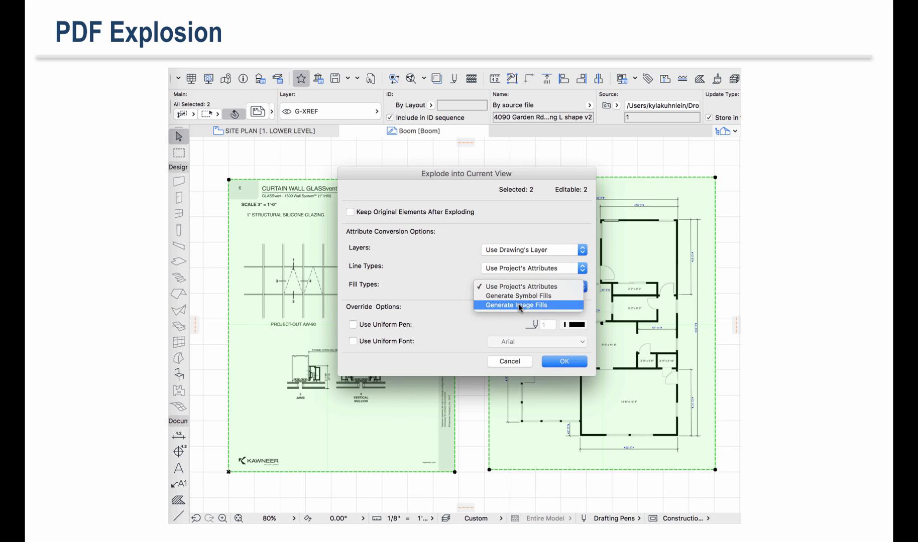
pyautogui.click(450, 279)
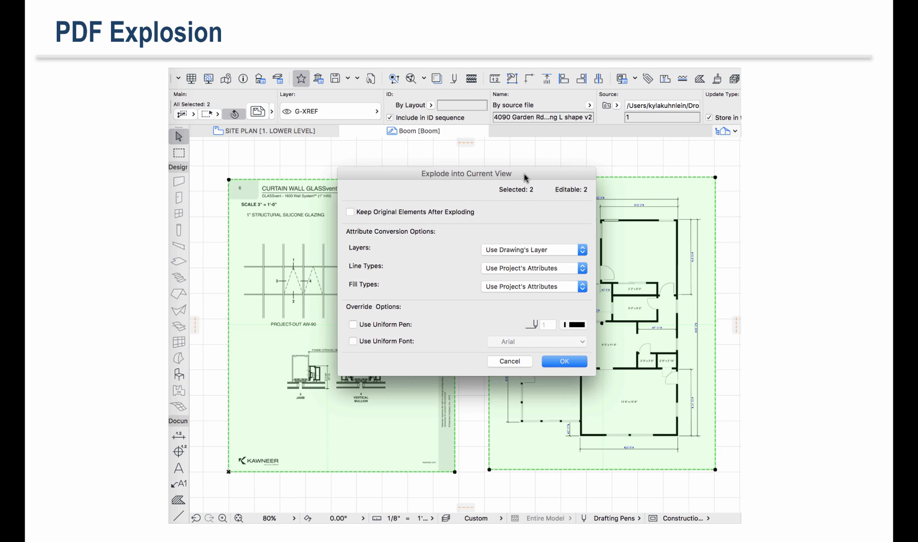
# - Override the exploded elements with uniform pen 9, the magenta one
pyautogui.moveTo(526, 178); pyautogui.dragTo(631, 183)
pyautogui.click(456, 329)
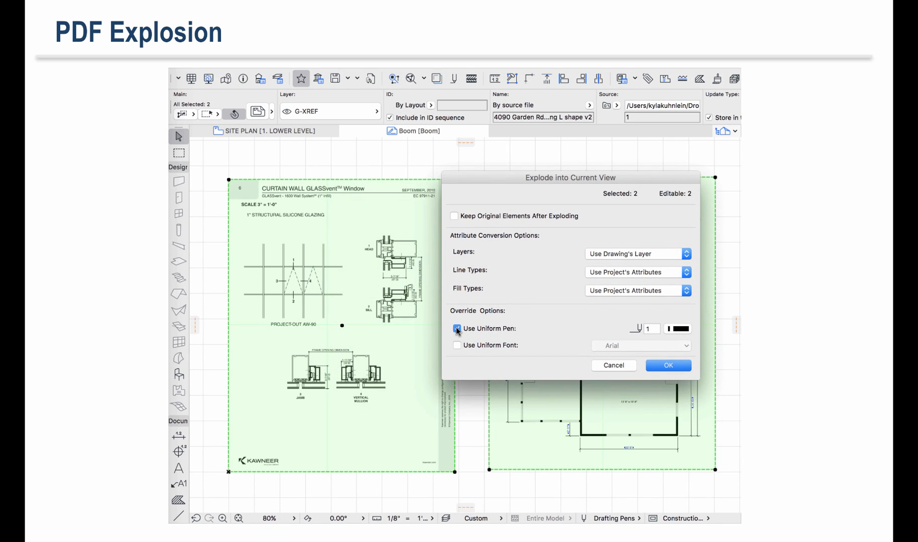
pyautogui.click(682, 330)
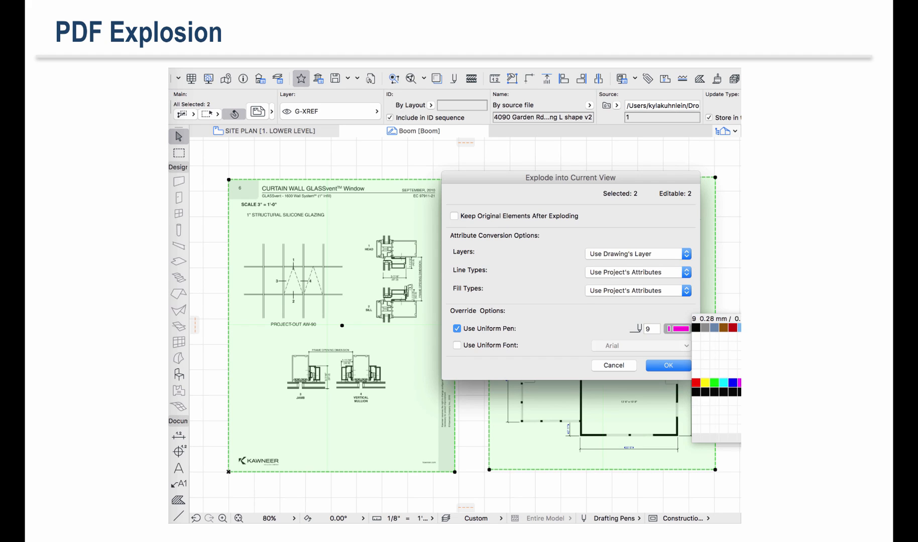
pyautogui.click(770, 328)
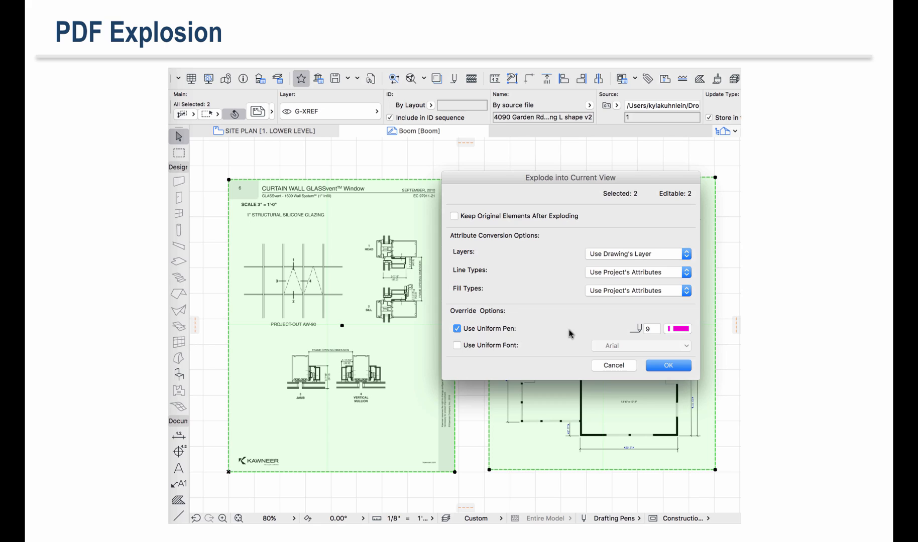
# - Override the text with the uniform font Bauhaus 93 and carry out the explosion of both drawings
pyautogui.click(457, 346)
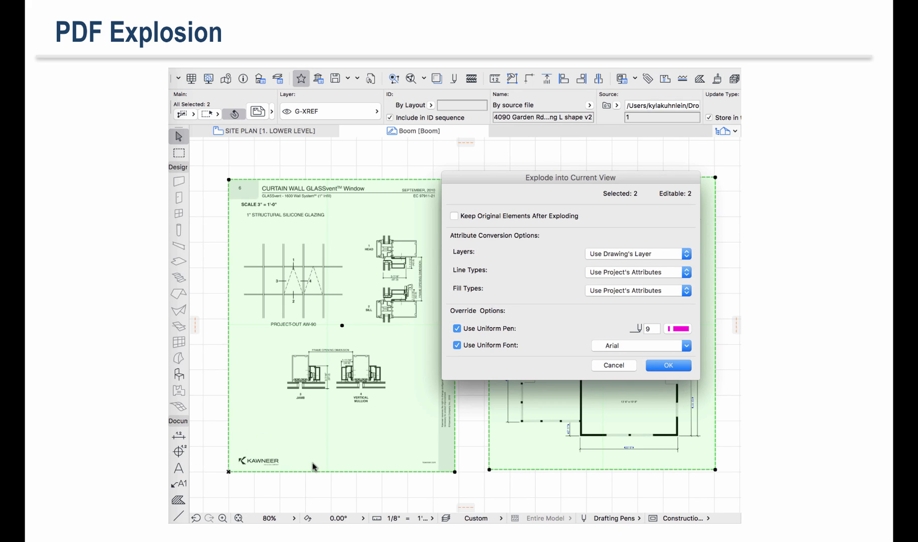
pyautogui.click(686, 346)
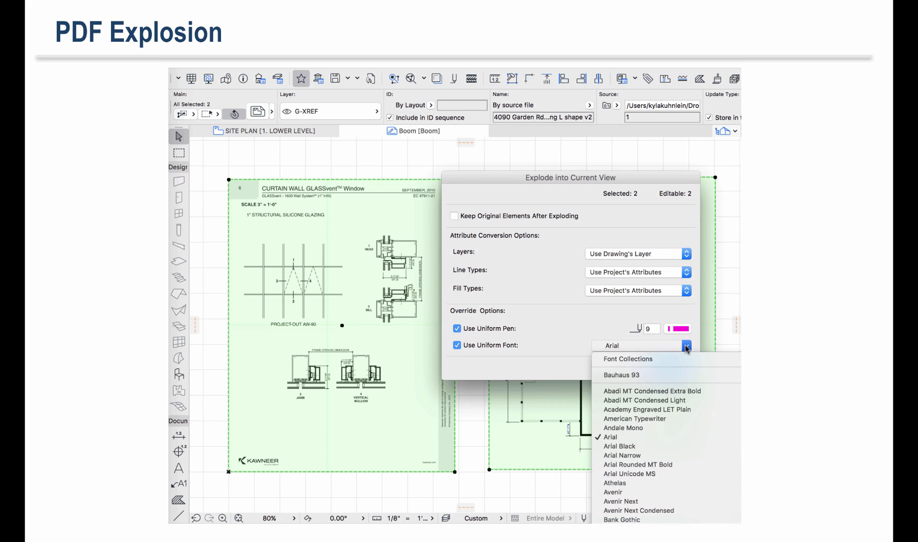
pyautogui.scroll(-5, 663, 475)
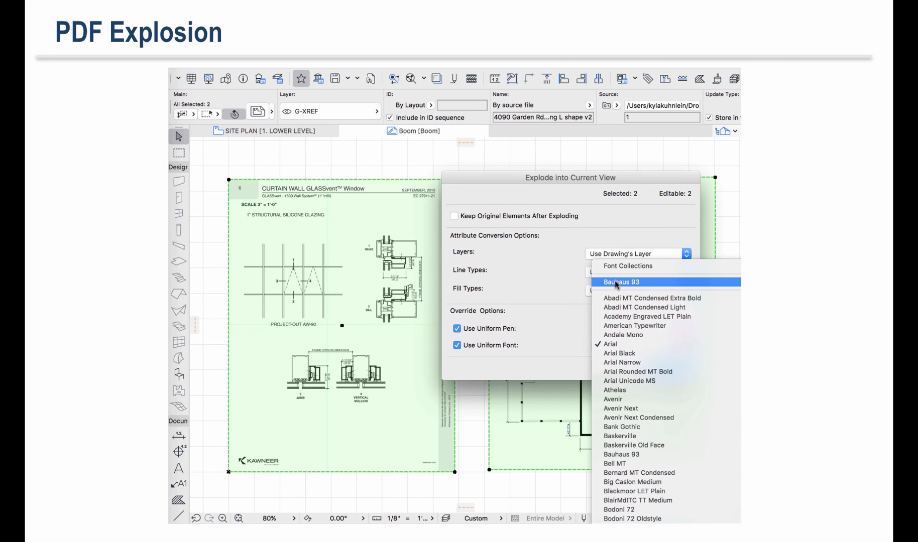
pyautogui.click(616, 283)
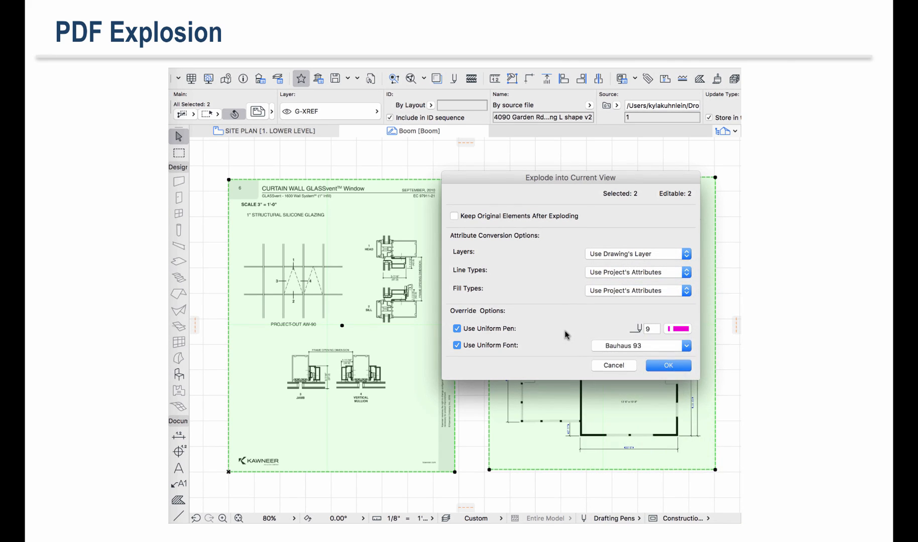
pyautogui.click(668, 367)
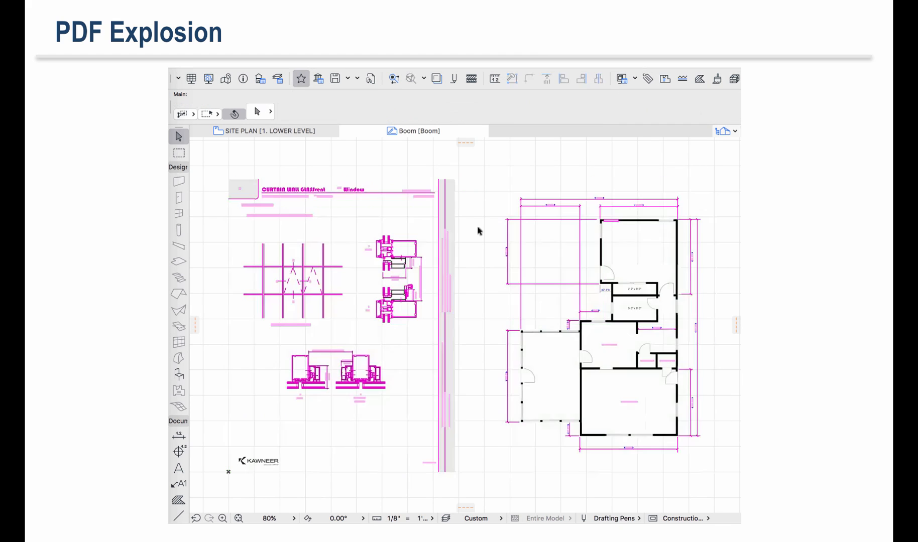
# - Examine the exploded title text and linework of the curtain wall sheet up close, selecting all elements briefly
pyautogui.moveTo(281, 177); pyautogui.dragTo(390, 229)
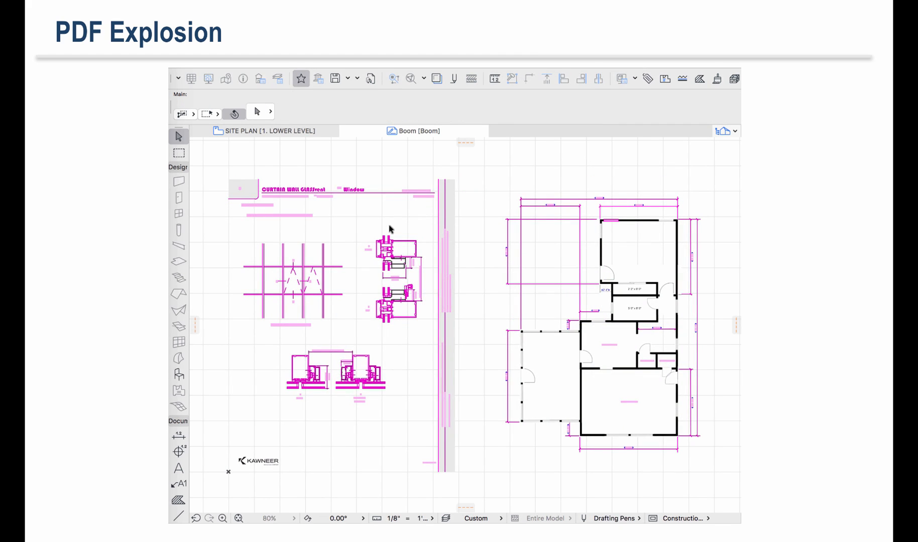
pyautogui.press('super+a')
pyautogui.press('Escape')
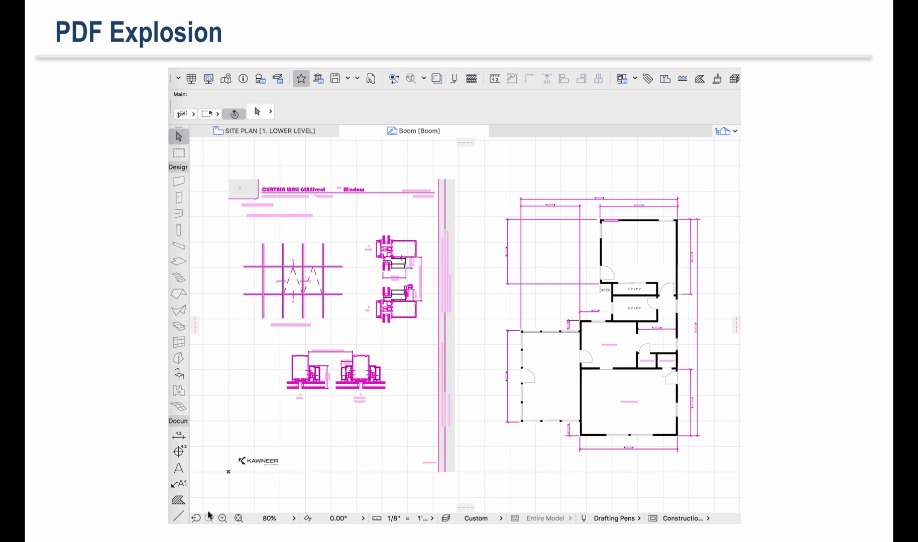
pyautogui.click(222, 518)
pyautogui.moveTo(239, 162); pyautogui.dragTo(404, 264)
pyautogui.press('super+a')
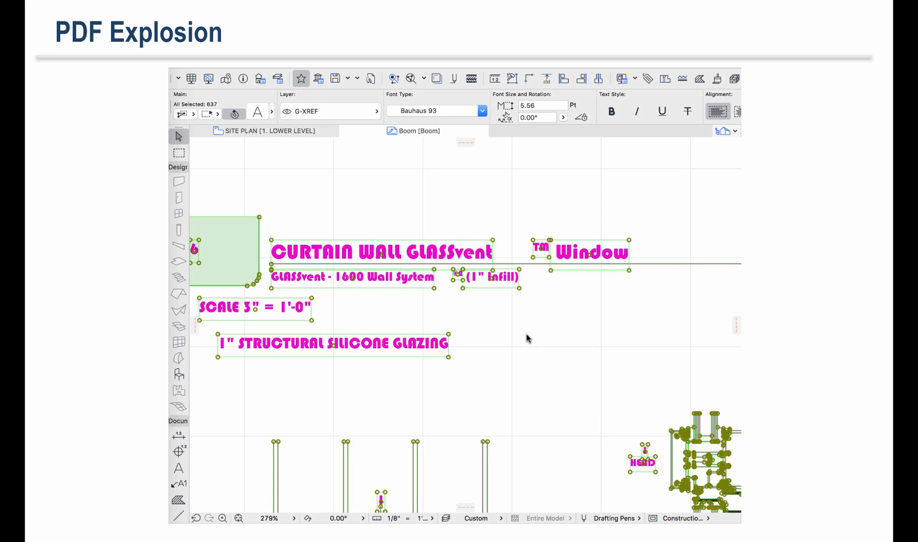
pyautogui.press('Escape')
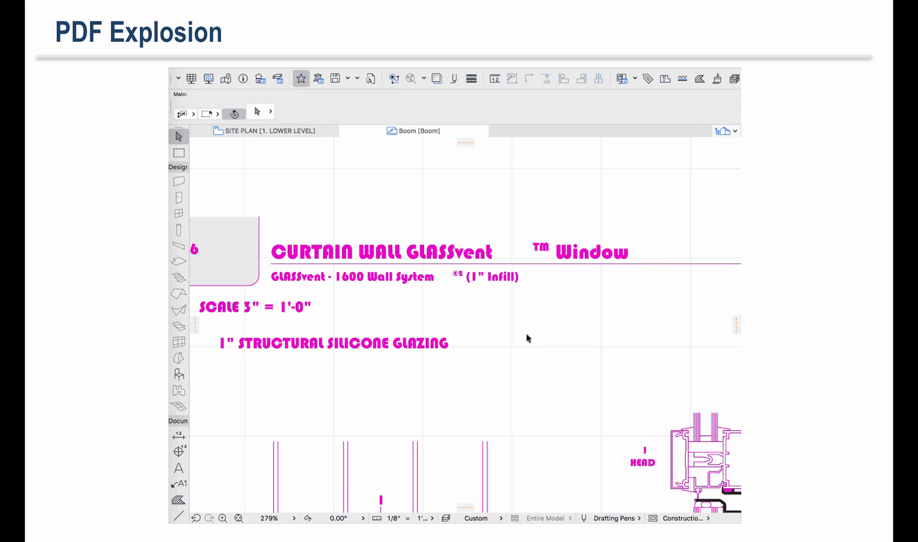
# - Try reshaping the rightmost vertical polyline of the curtain wall elevation by moving its upper corner, and undo that edit
pyautogui.click(486, 452)
pyautogui.click(487, 454)
pyautogui.click(551, 458)
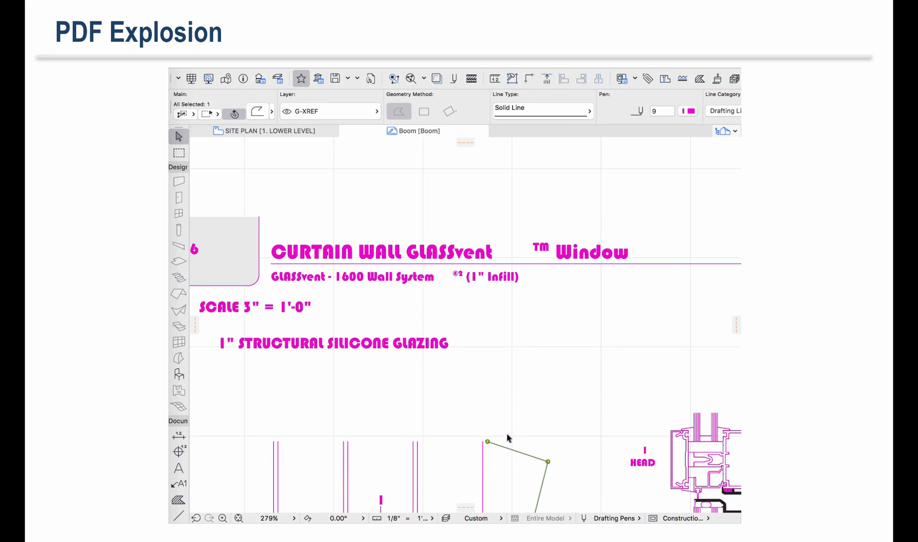
pyautogui.press('super+z')
pyautogui.press('Escape')
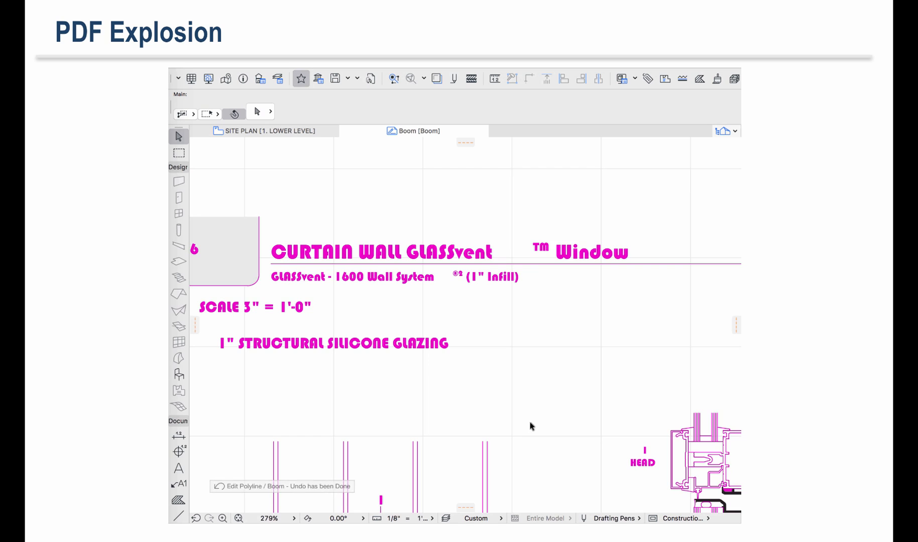
pyautogui.scroll(-5, 529, 426)
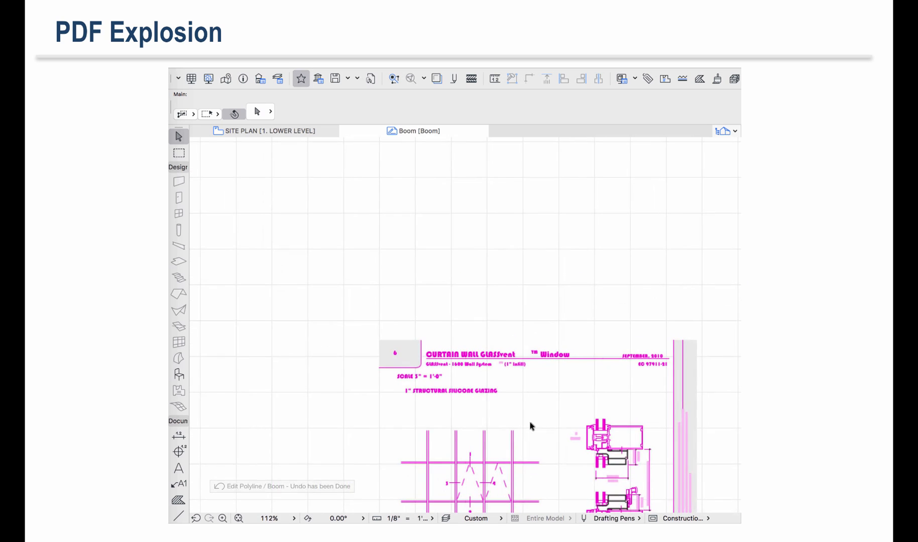
pyautogui.click(238, 519)
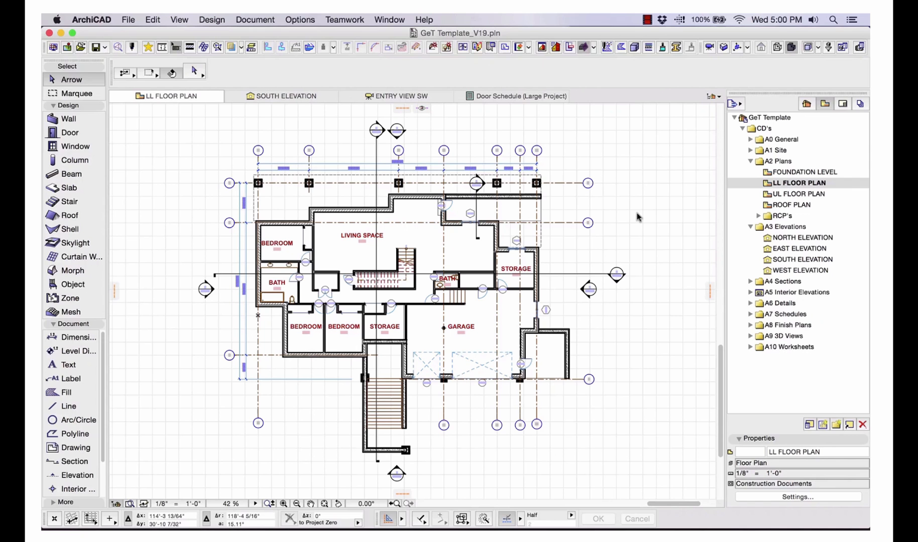
# - Shrink the program window and enlarge it back to fill the screen
pyautogui.moveTo(115, 376)
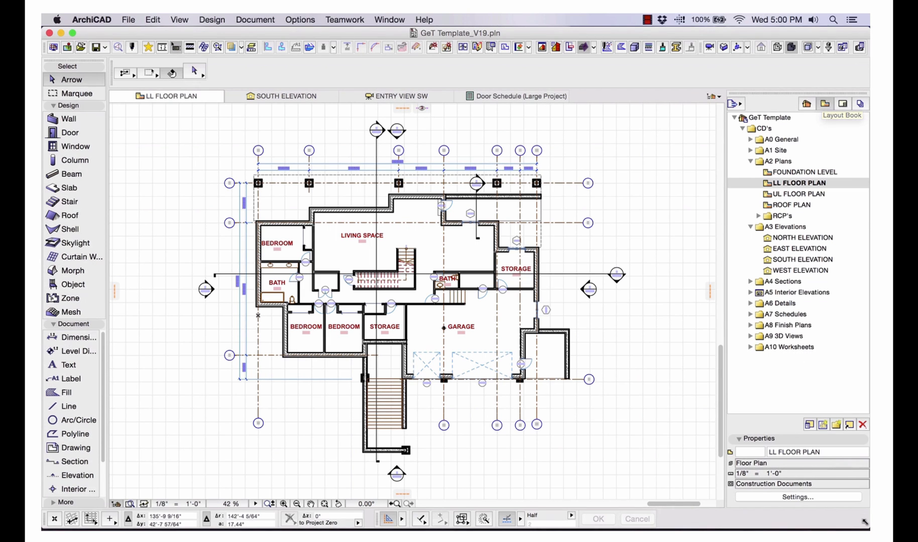
pyautogui.moveTo(865, 522); pyautogui.dragTo(585, 376)
pyautogui.moveTo(535, 350); pyautogui.dragTo(870, 530)
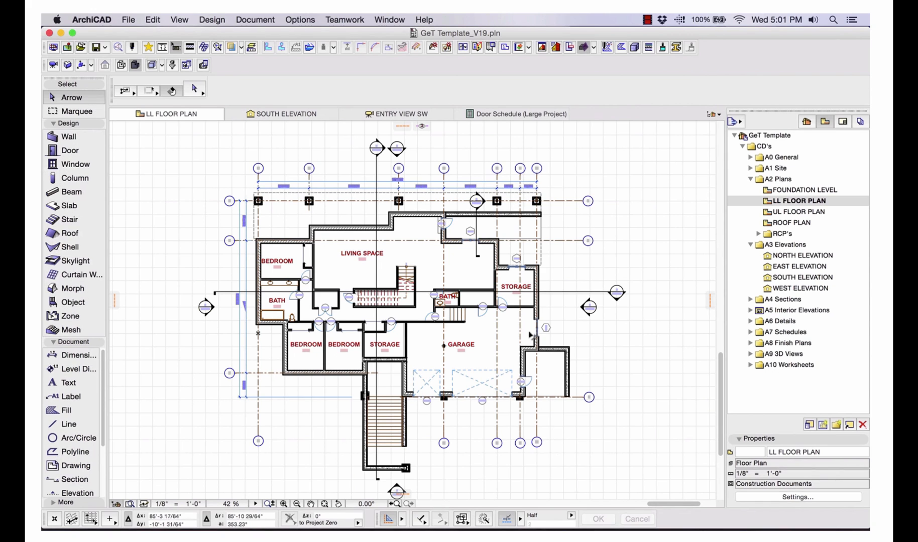
# - Switch the LL FLOOR PLAN window to full-screen mode
pyautogui.click(388, 20)
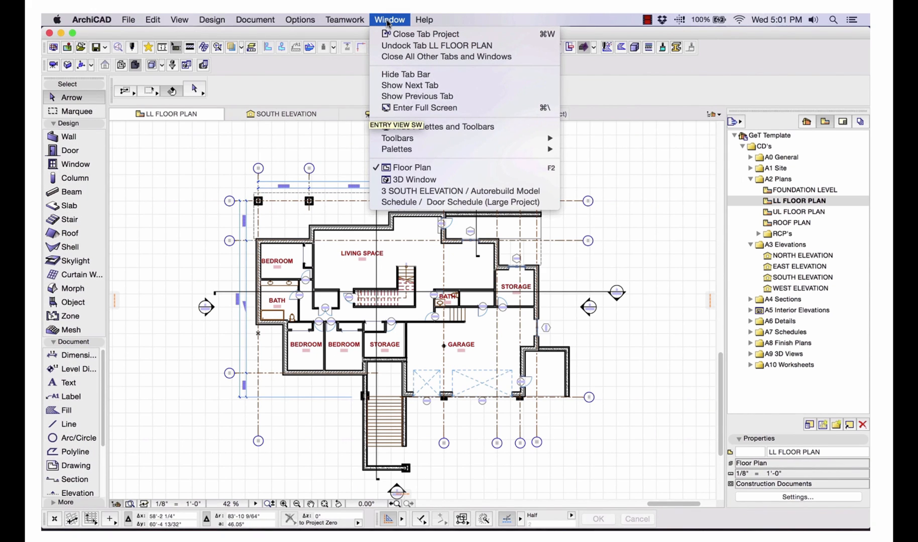
pyautogui.click(511, 114)
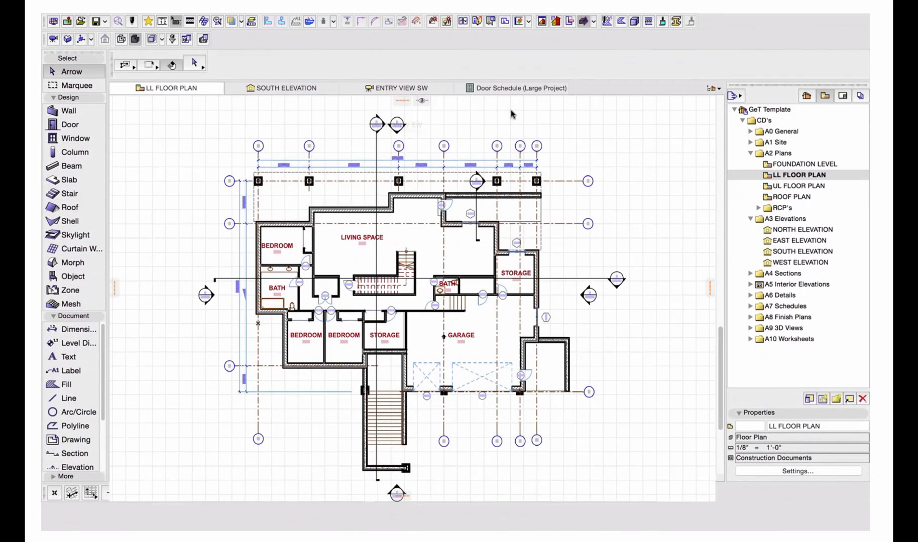
pyautogui.moveTo(381, 16)
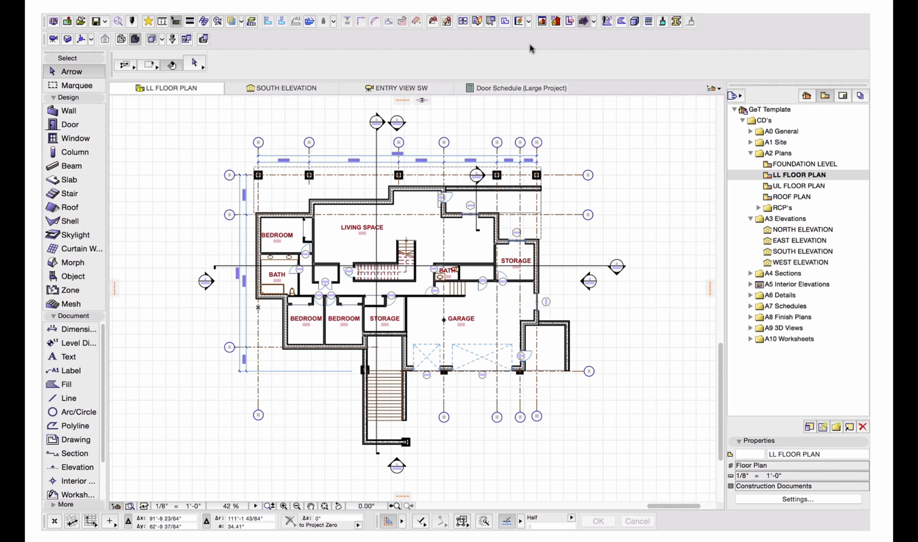
# - Dock the Renovation palette above the Navigator and move the second-row toolbar to the end of the first row
pyautogui.click(542, 22)
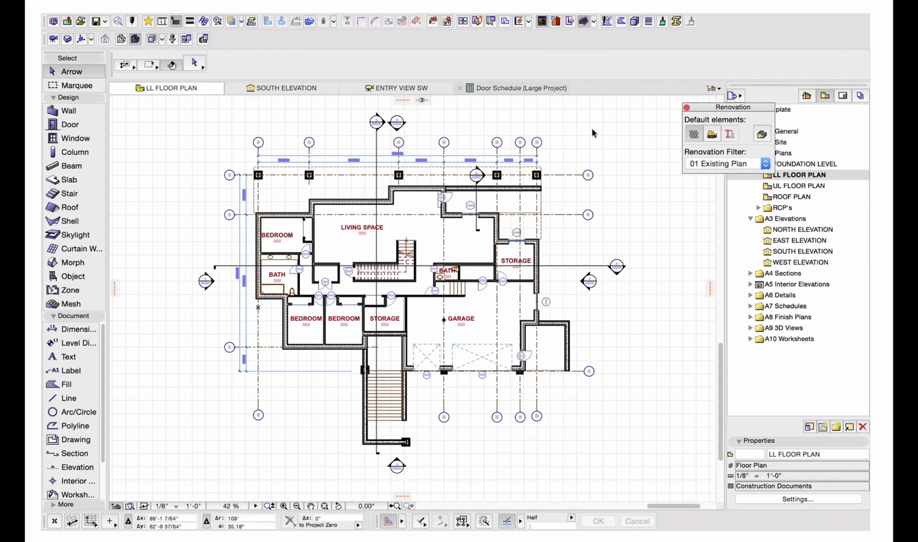
pyautogui.moveTo(708, 108); pyautogui.dragTo(760, 86)
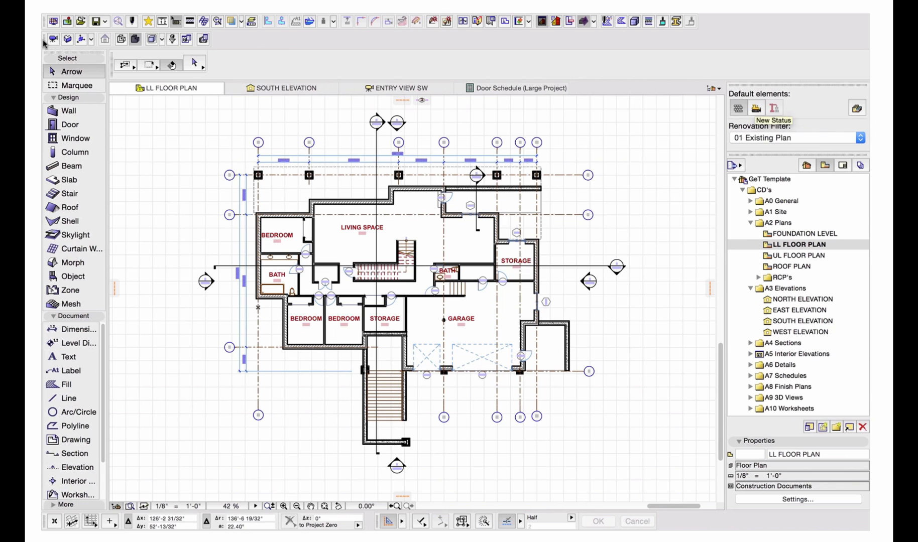
pyautogui.moveTo(44, 43); pyautogui.dragTo(702, 23)
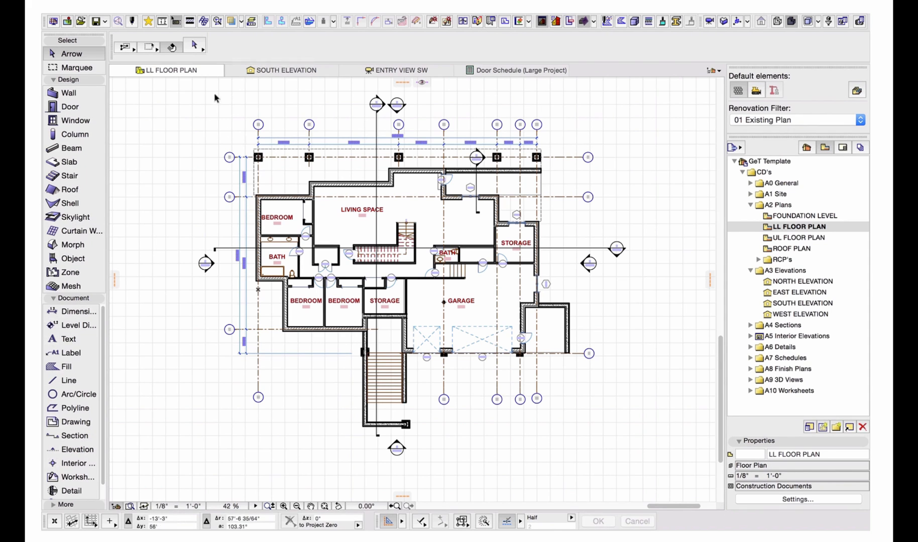
# - View the South Elevation, Entry View SW and Door Schedule (Large Project) among the open views in turn
pyautogui.doubleClick(207, 73)
pyautogui.click(285, 73)
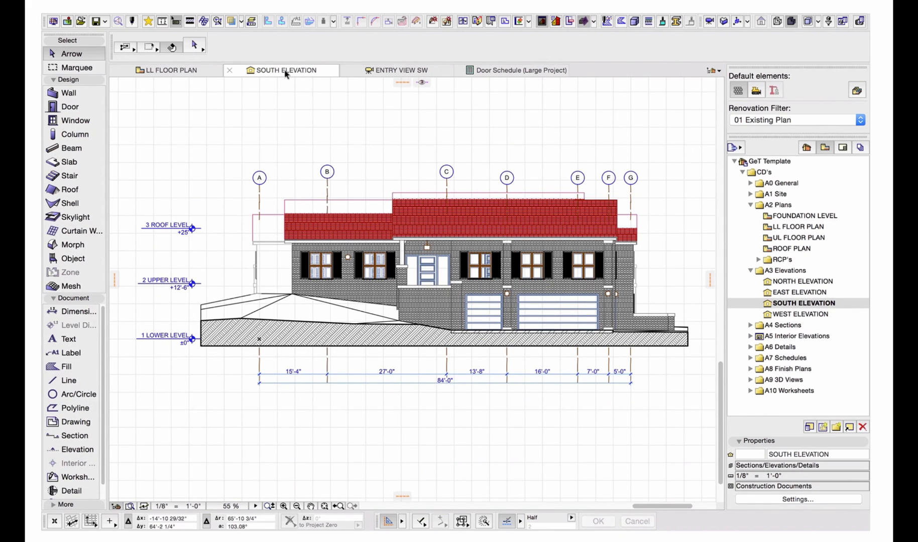
pyautogui.click(379, 72)
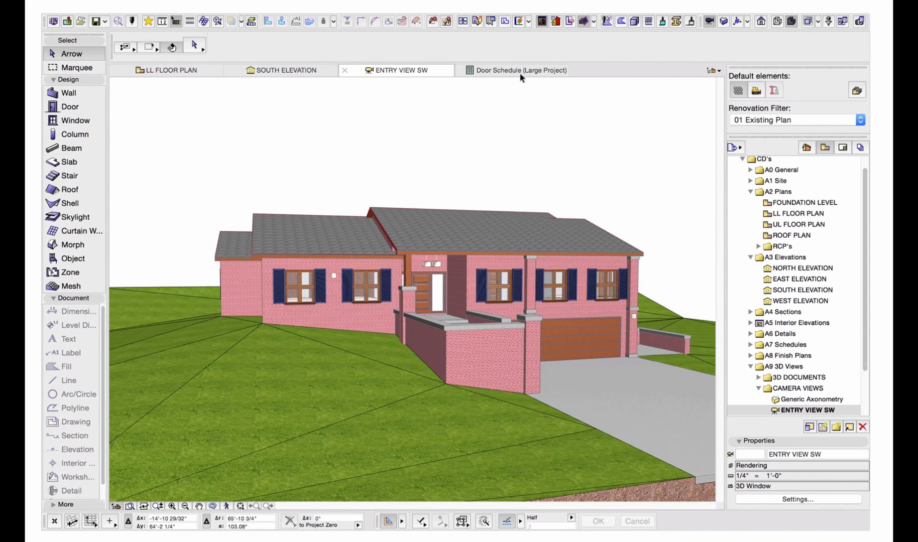
pyautogui.click(519, 71)
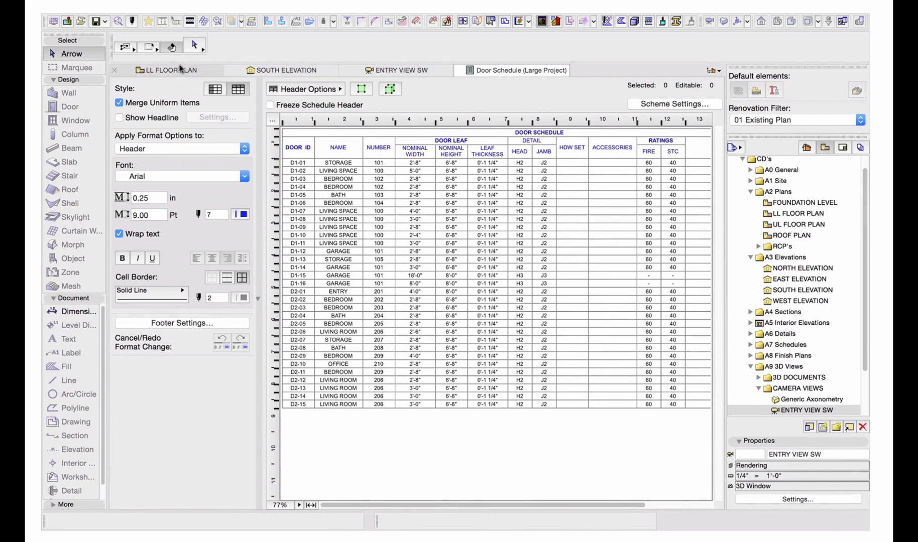
# - Reorder the view tabs to put LL FLOOR PLAN after South Elevation and Entry View SW, and close the Entry View SW tab
pyautogui.click(160, 71)
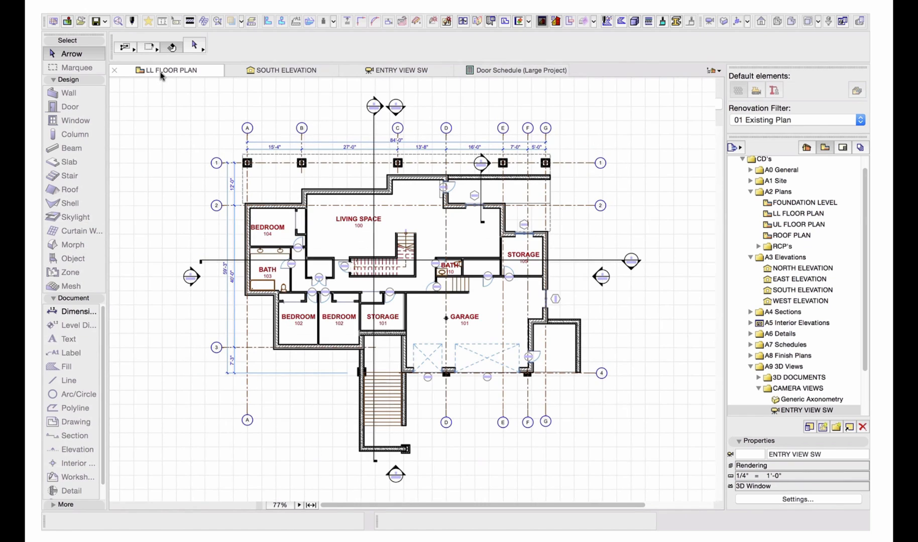
pyautogui.moveTo(161, 75); pyautogui.dragTo(321, 74)
pyautogui.moveTo(397, 73); pyautogui.dragTo(232, 71)
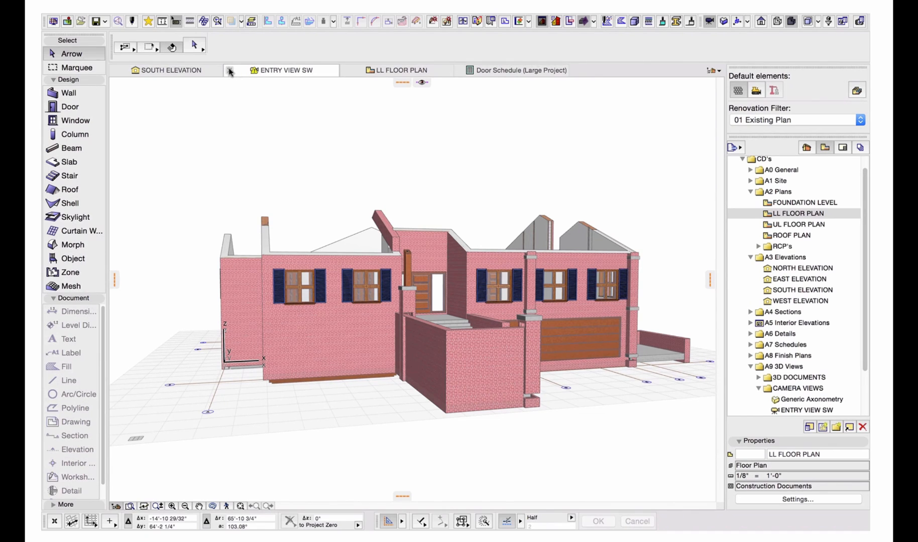
pyautogui.click(230, 71)
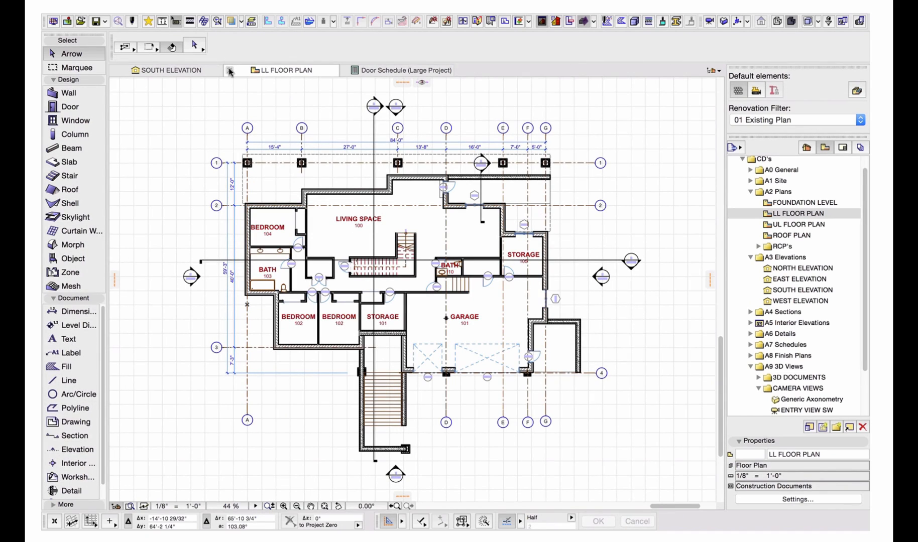
# - Review the view settings of LL FLOOR PLAN and close them without changes
pyautogui.rightClick(238, 73)
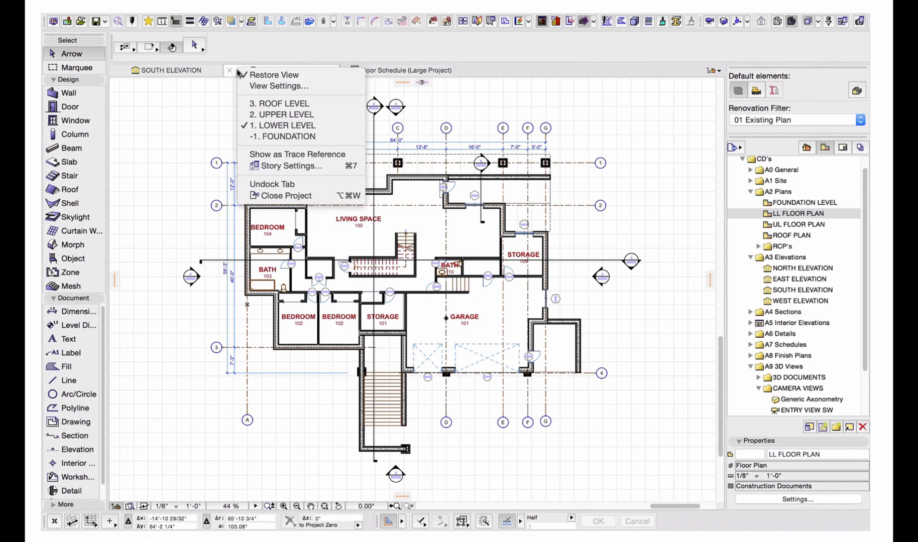
pyautogui.click(282, 87)
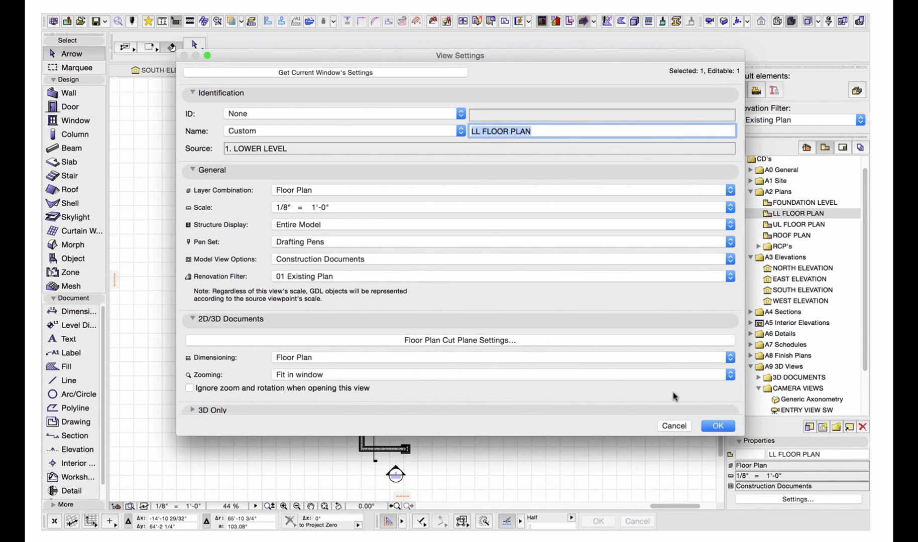
pyautogui.click(708, 427)
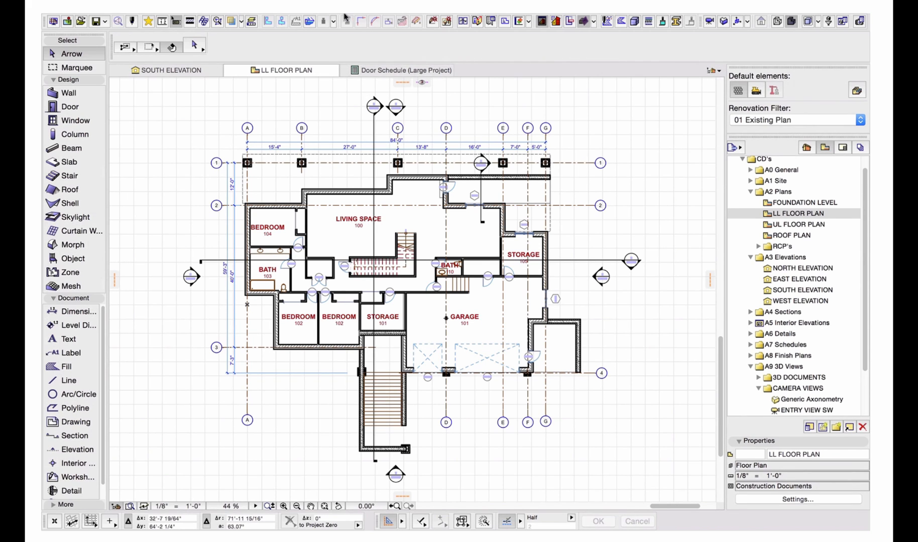
# - Hide the Navigator and Renovation palettes, checking the project views in the pop-up Navigator
pyautogui.moveTo(346, 15)
pyautogui.click(390, 20)
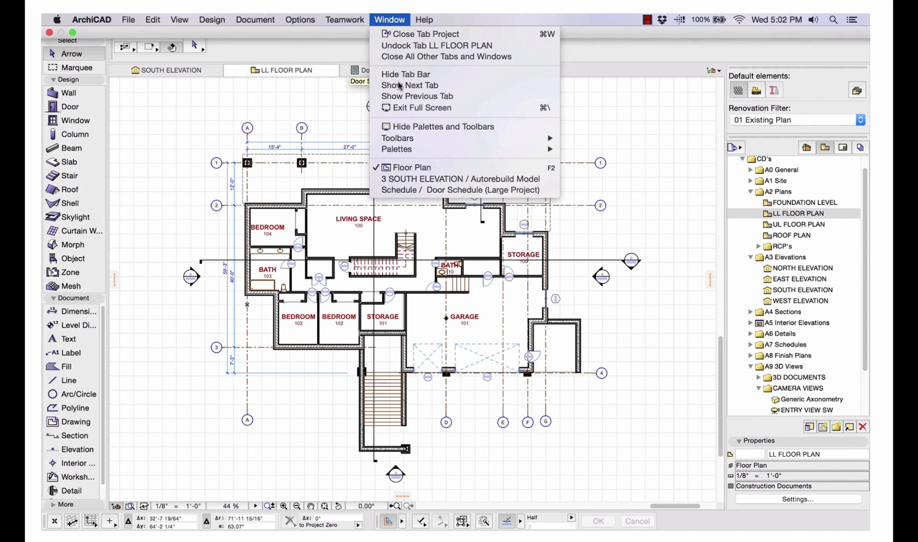
pyautogui.moveTo(406, 154)
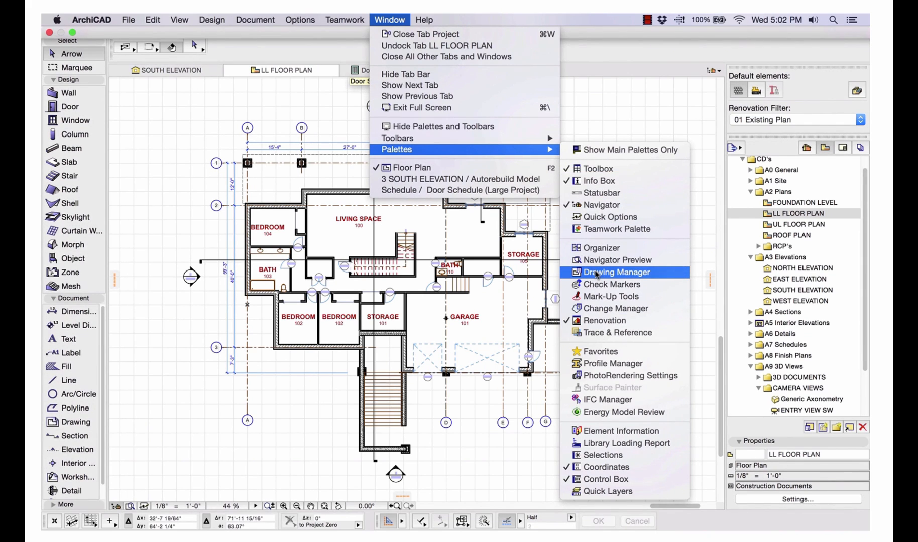
pyautogui.click(597, 205)
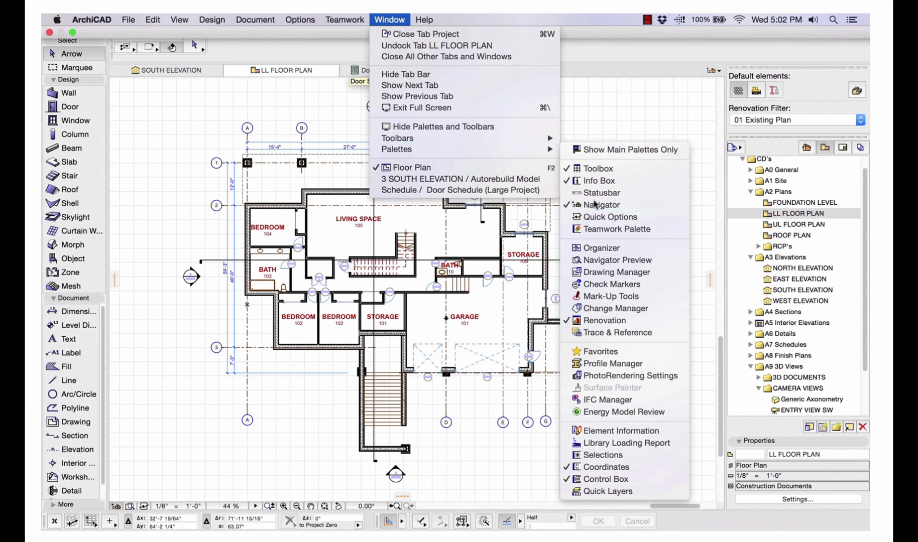
pyautogui.click(719, 72)
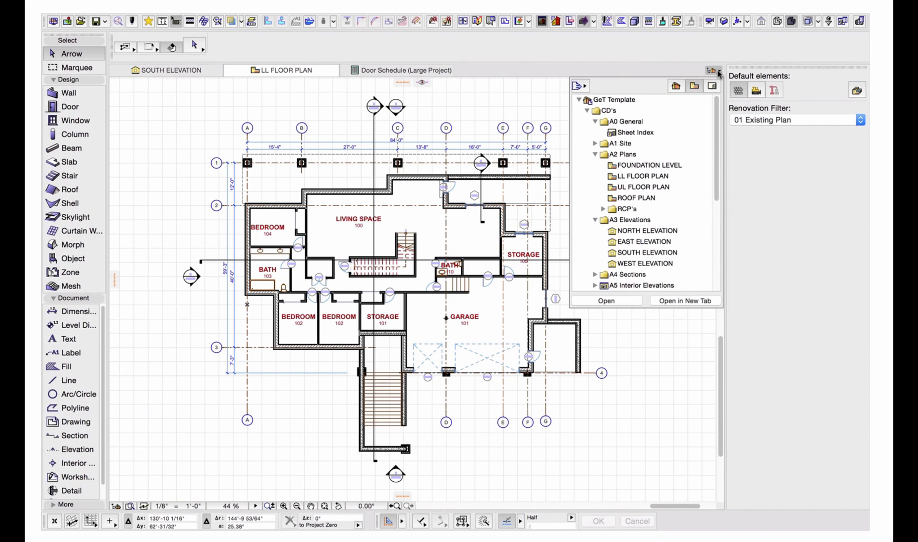
pyautogui.click(719, 71)
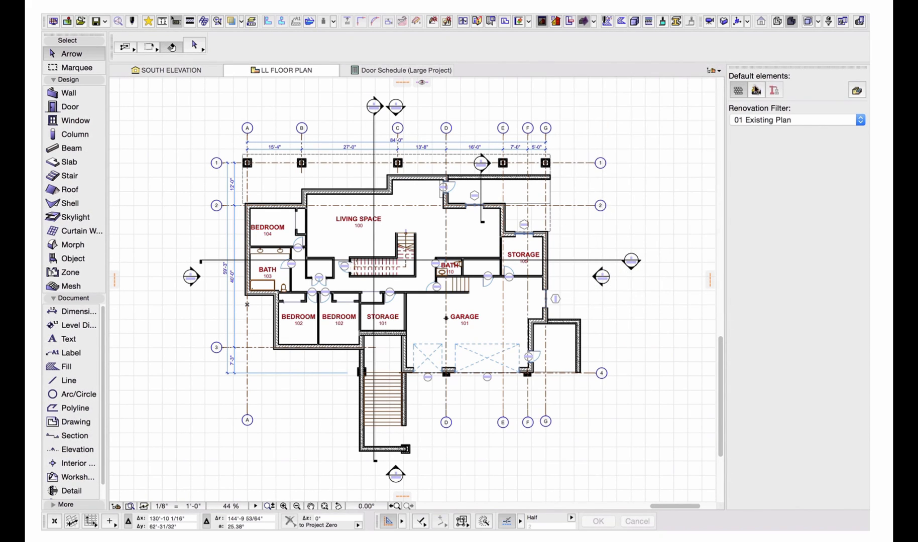
pyautogui.click(542, 21)
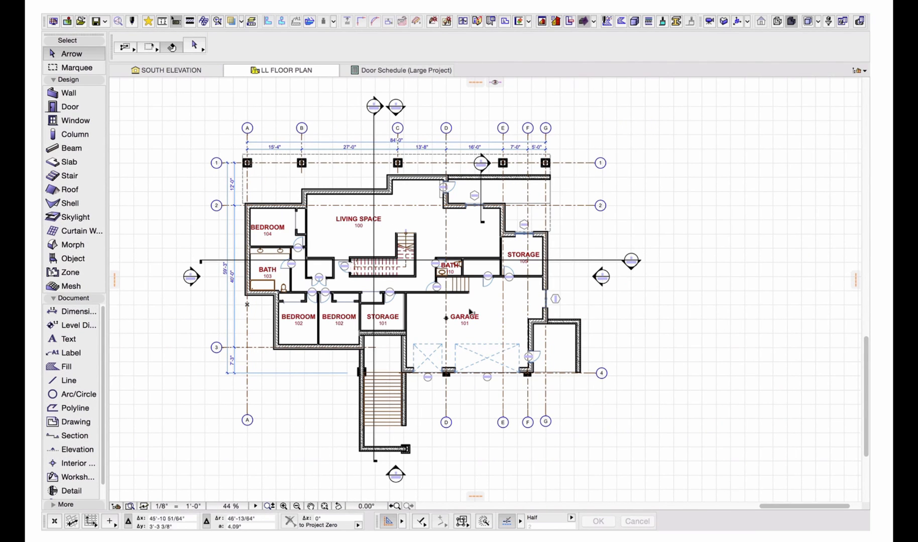
# - Recentre the LL FLOOR PLAN view, and show the South Elevation with the pop-up Navigator open
pyautogui.doubleClick(284, 74)
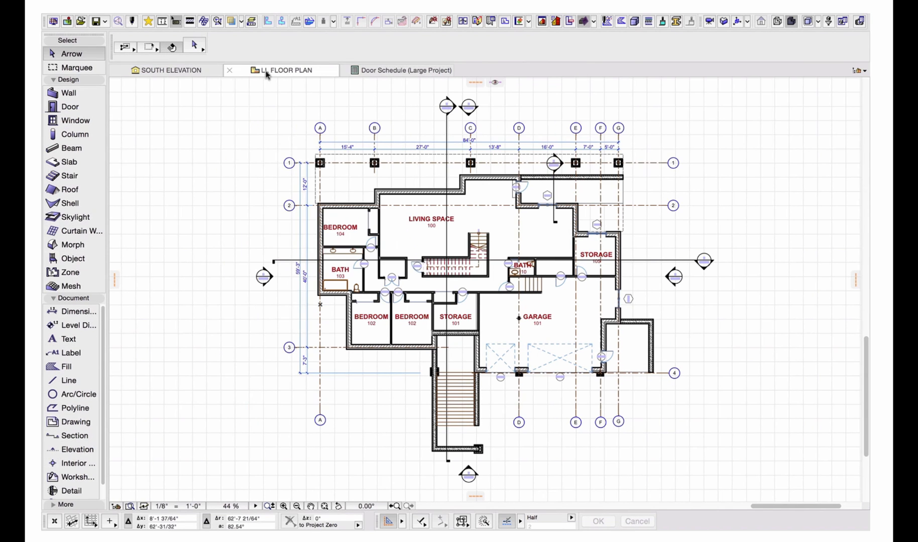
pyautogui.click(195, 77)
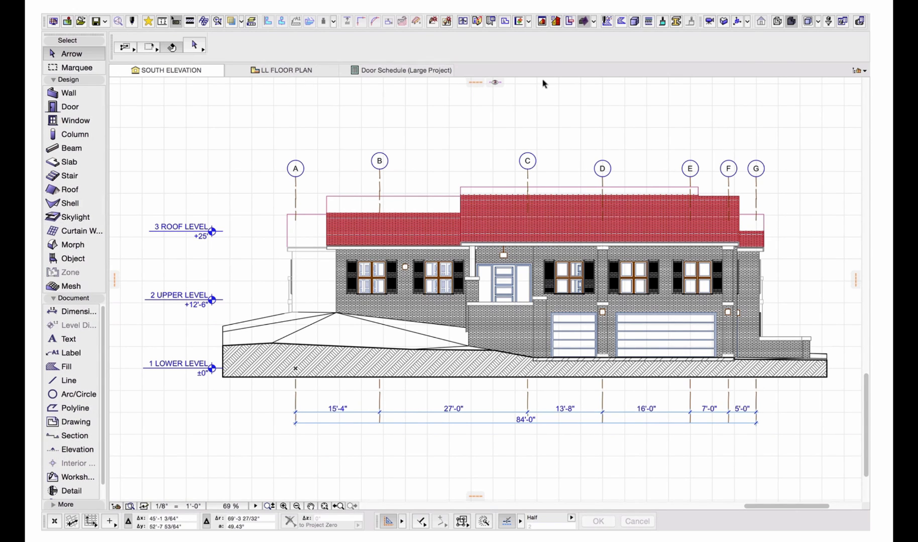
pyautogui.click(860, 71)
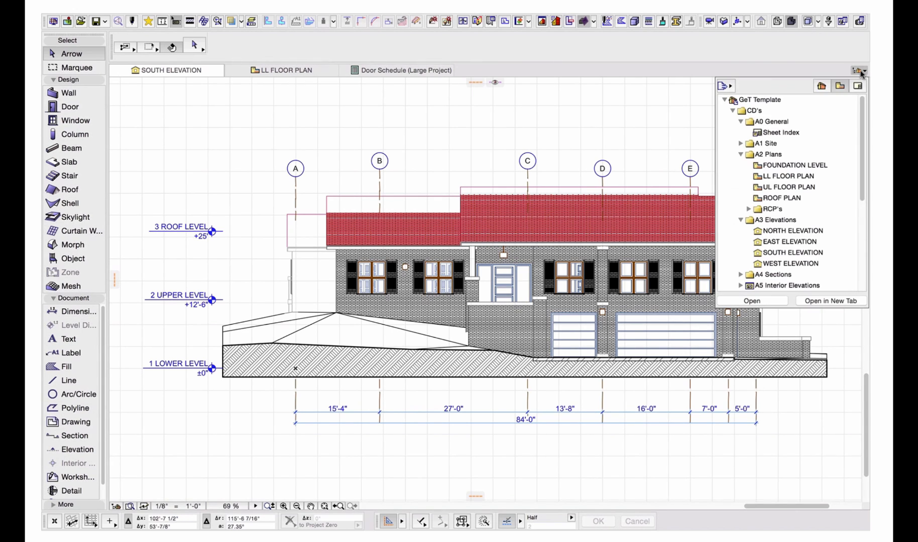
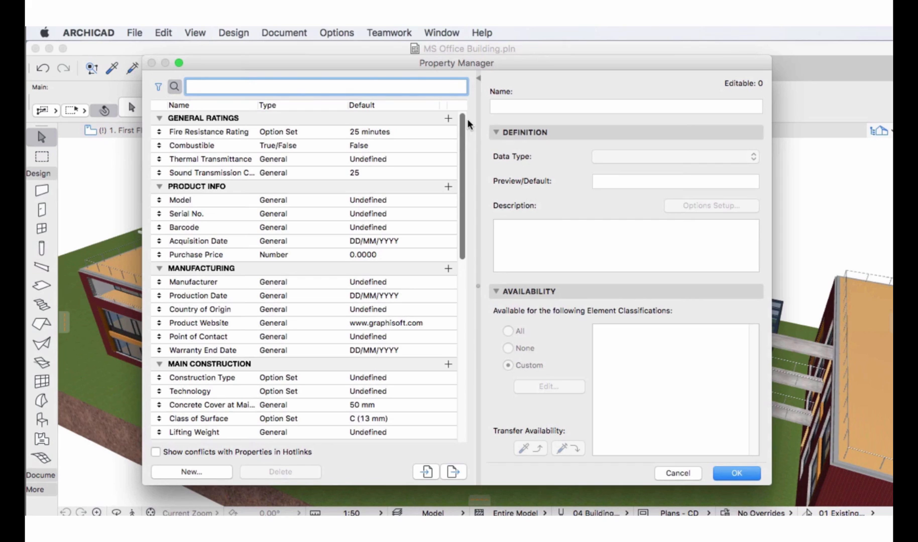
# - Examine the General Ratings, Product Info, Manufacturing and remaining groups in the Property Manager, and close it without changes
pyautogui.click(254, 119)
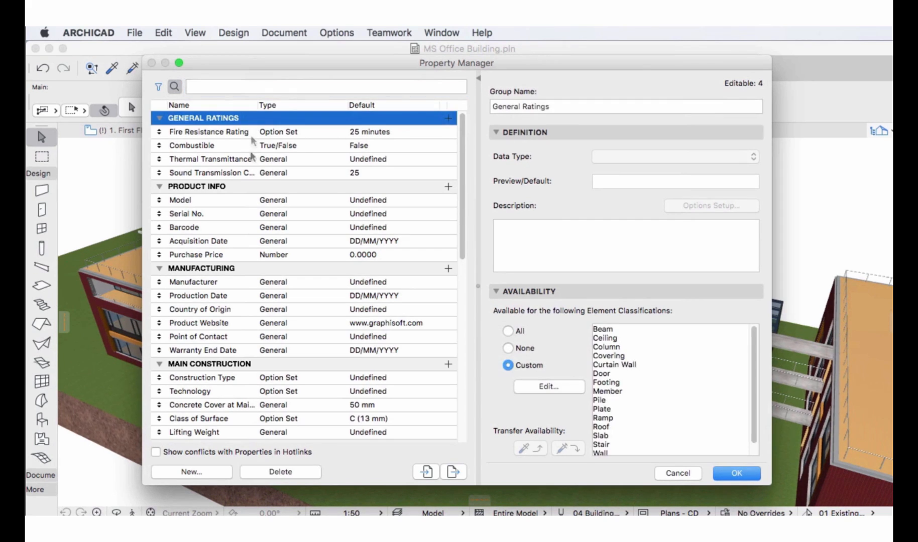
pyautogui.click(254, 187)
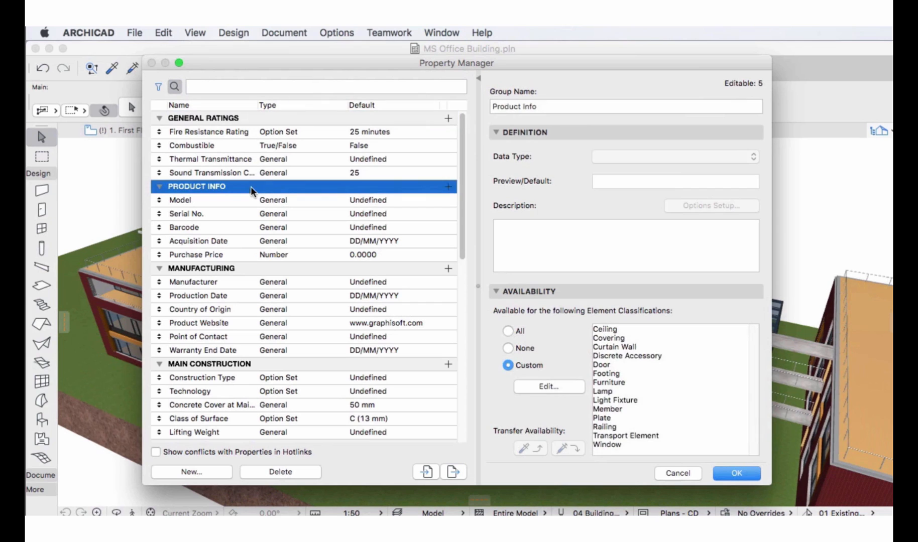
pyautogui.click(254, 269)
pyautogui.moveTo(463, 148); pyautogui.dragTo(457, 340)
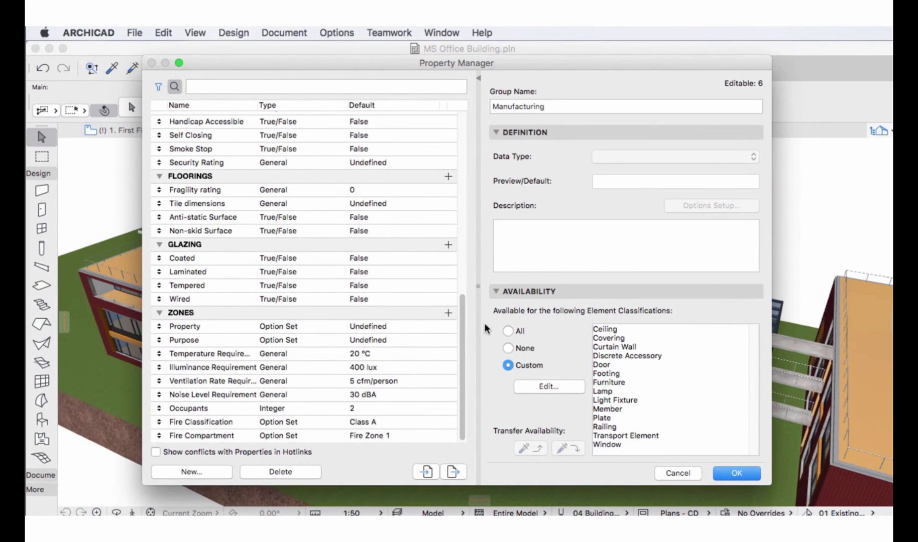
pyautogui.click(689, 473)
# - Set the front brick veneer wall's Fire Resistance Rating to 1.5 hours and its Construction Type to Exterior bearing walls
pyautogui.click(606, 435)
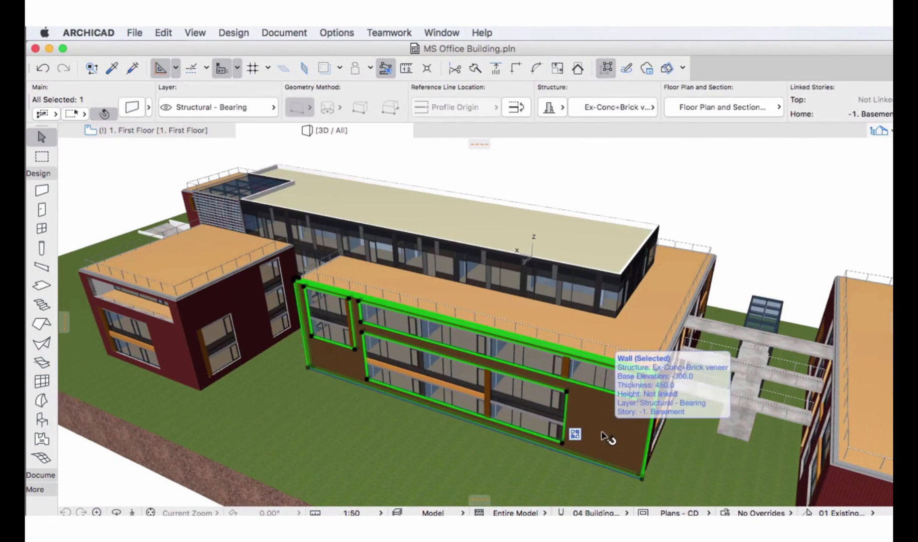
pyautogui.click(132, 107)
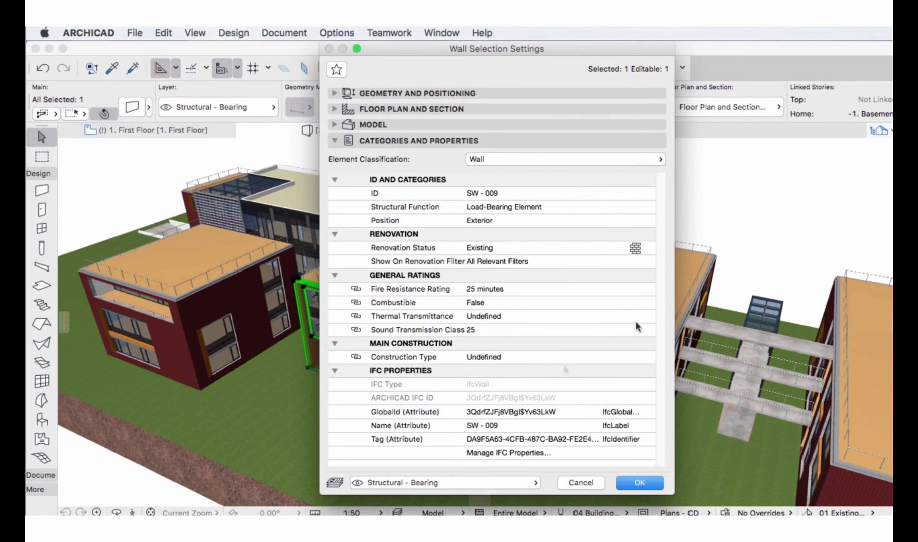
pyautogui.click(650, 288)
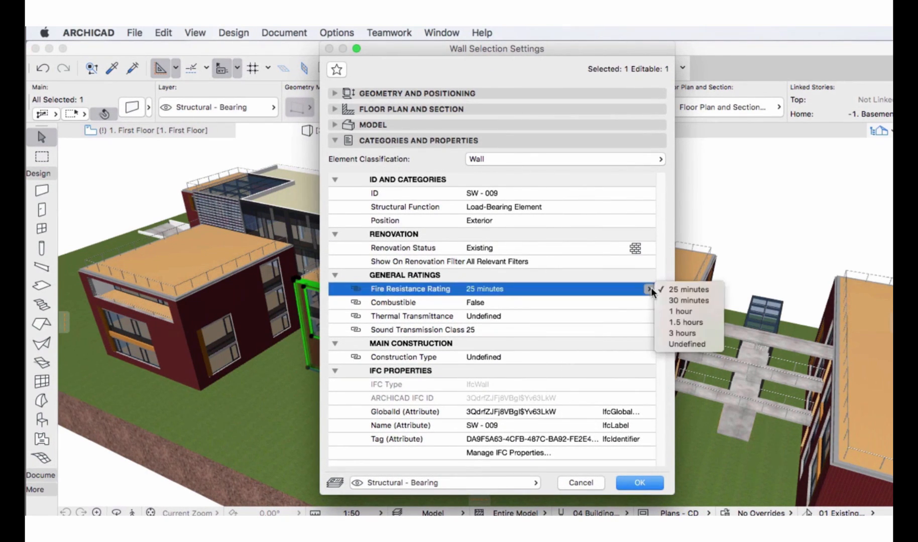
pyautogui.click(694, 323)
pyautogui.click(649, 357)
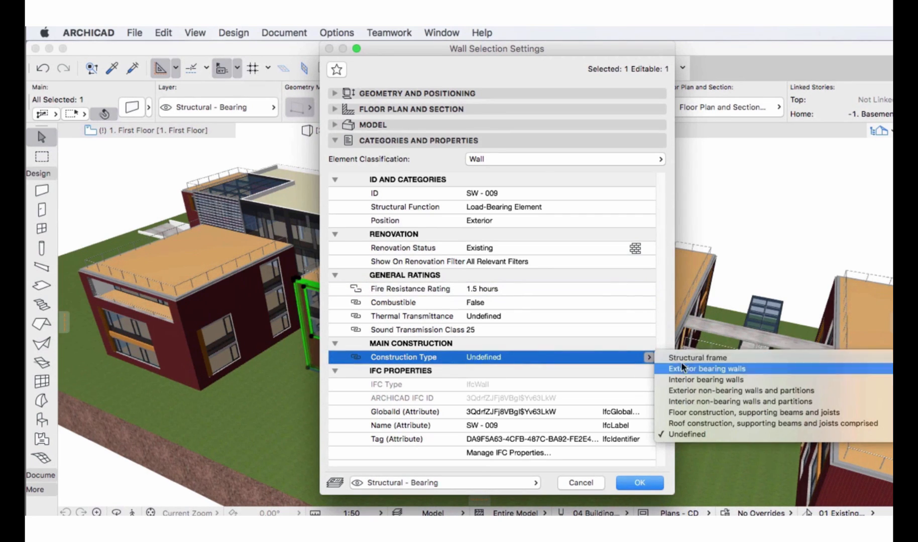
pyautogui.click(739, 372)
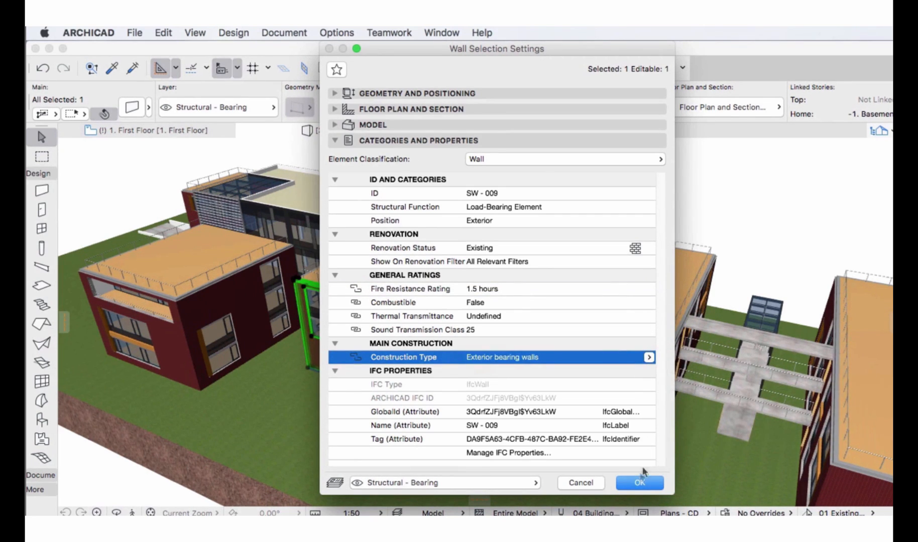
pyautogui.click(638, 483)
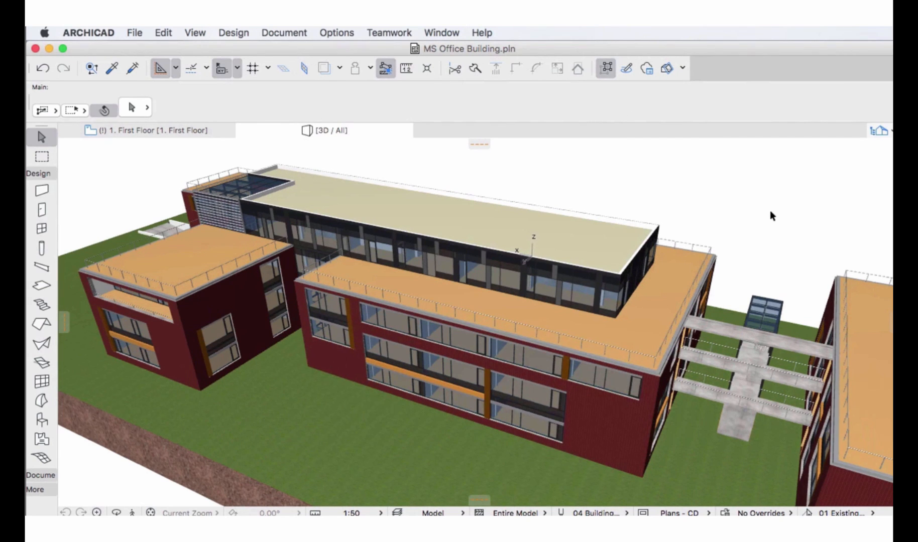
# - Open the CW-01 Curtain Walls schedule in a new tab and review its Barcode, Model and Serial No. columns to the last row
pyautogui.click(886, 129)
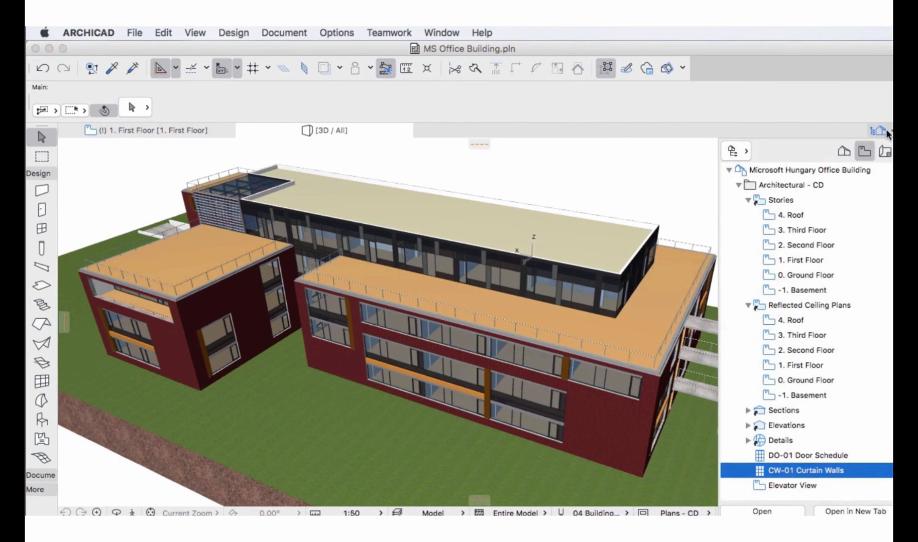
pyautogui.click(833, 512)
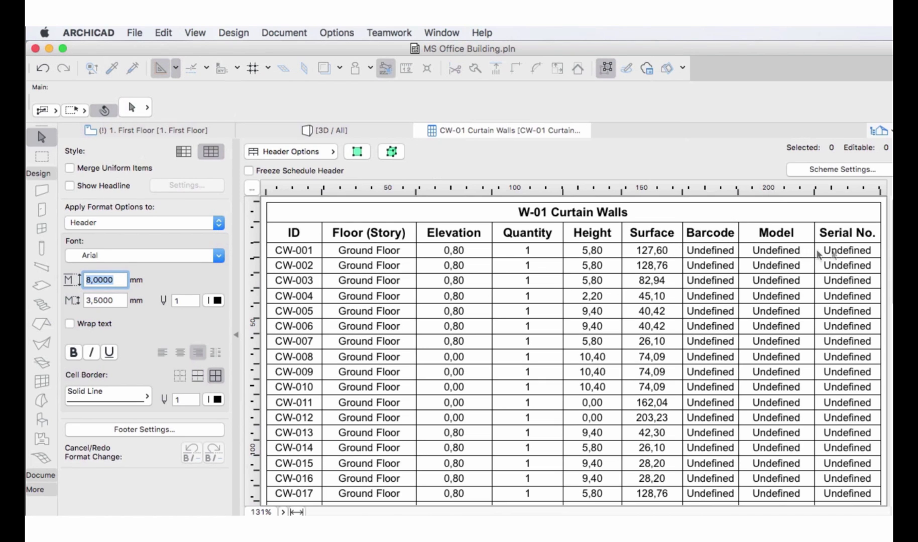
pyautogui.scroll(-10, 877, 249)
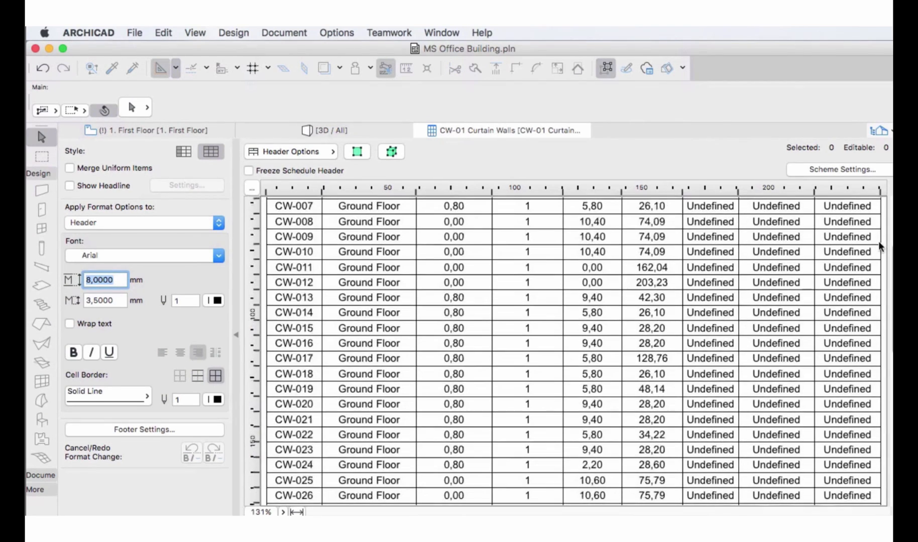
pyautogui.scroll(-15, 880, 248)
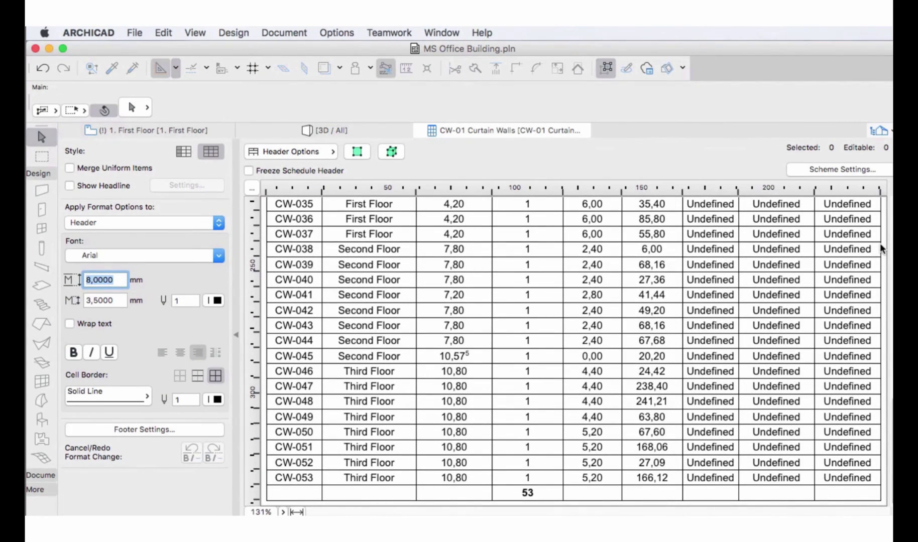
# - Save the curtain wall schedule as the Excel Workbook CW Properties-Barcode-Model-Serial in the To consultant folder under Element Properties
pyautogui.click(139, 33)
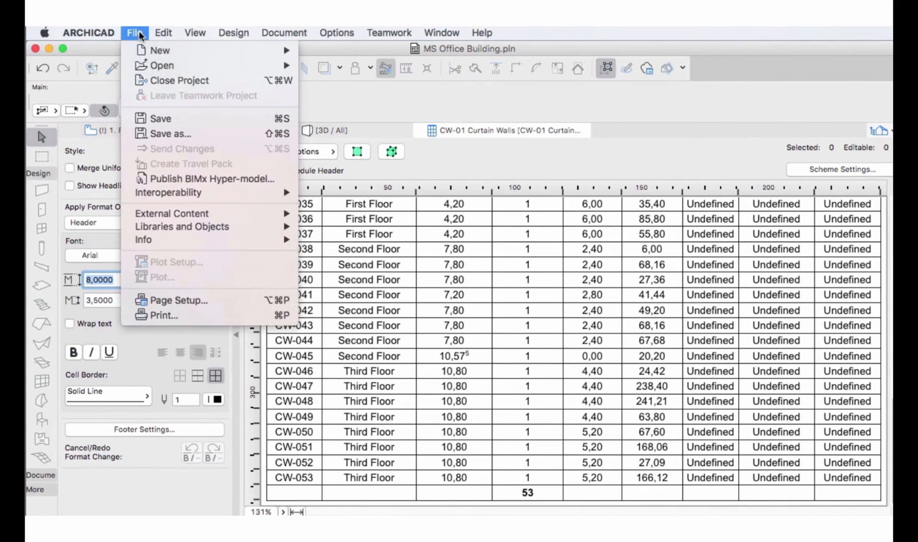
pyautogui.click(234, 134)
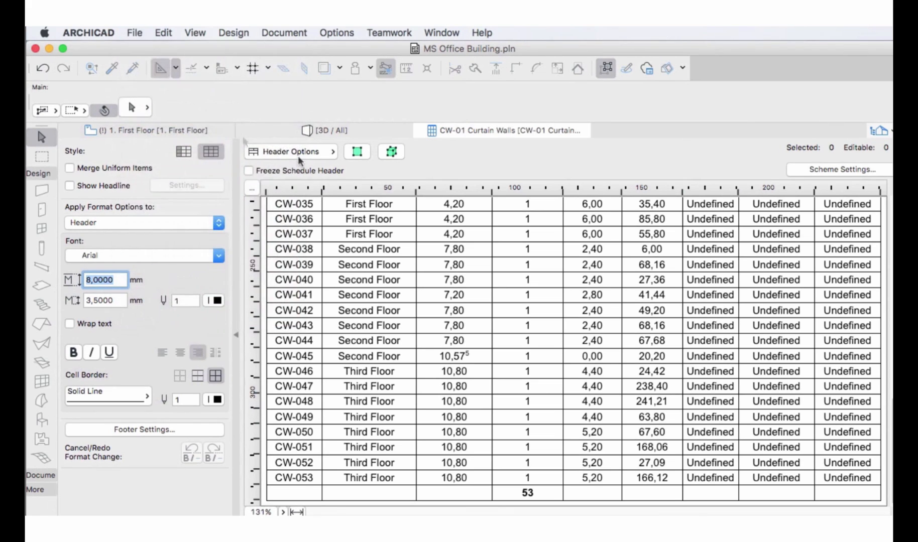
pyautogui.click(477, 161)
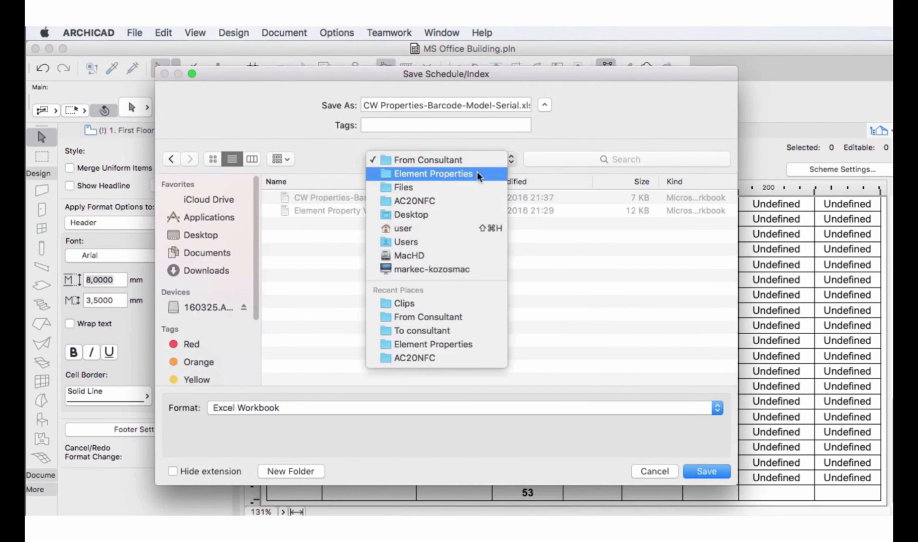
pyautogui.click(478, 174)
pyautogui.doubleClick(331, 212)
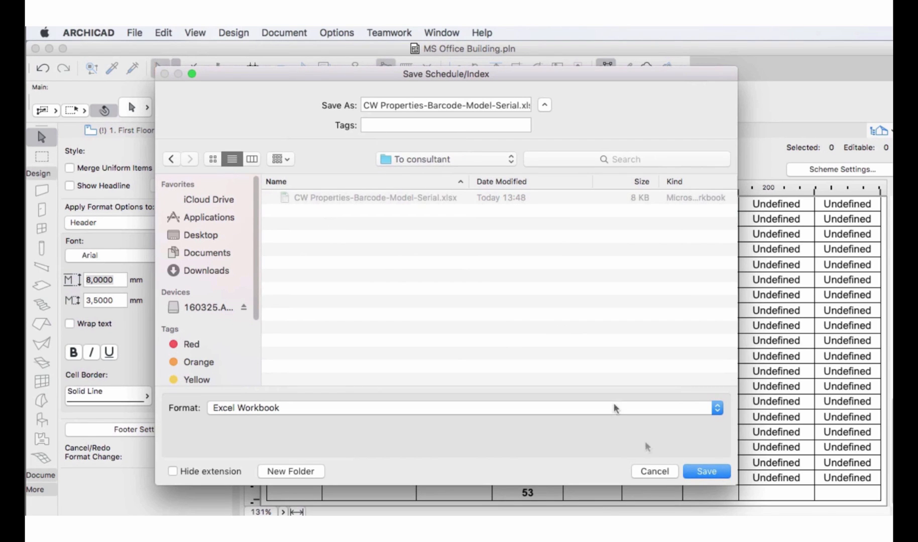
pyautogui.click(708, 474)
# - Leave the schedule for the 3D view and load CW Properties-Barcode-Model-Serial.xlsx from the From Consultant folder for importing property values into elements
pyautogui.click(419, 130)
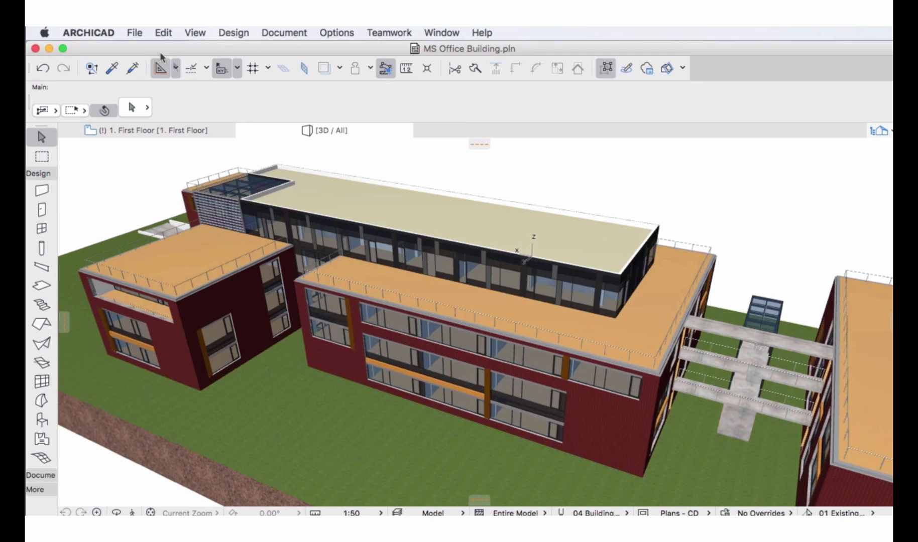
pyautogui.click(134, 33)
pyautogui.moveTo(270, 195)
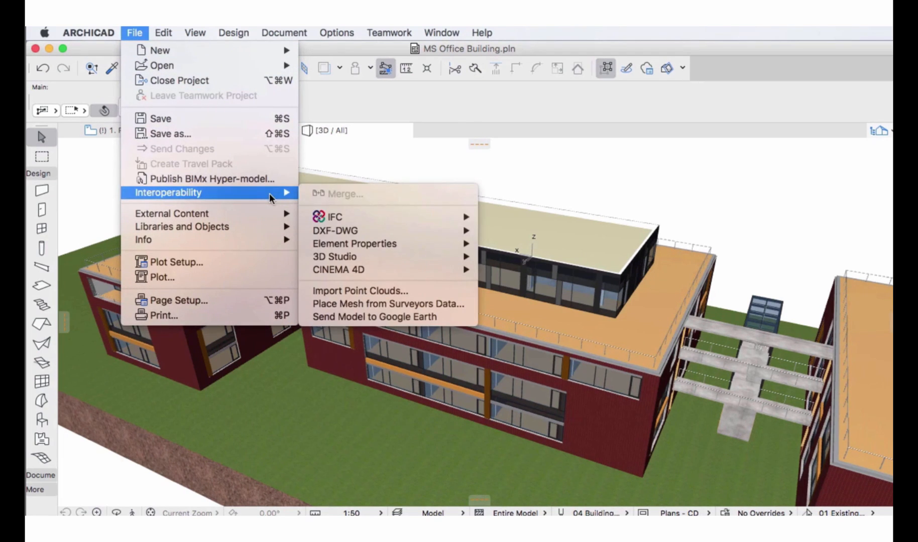
pyautogui.moveTo(431, 246)
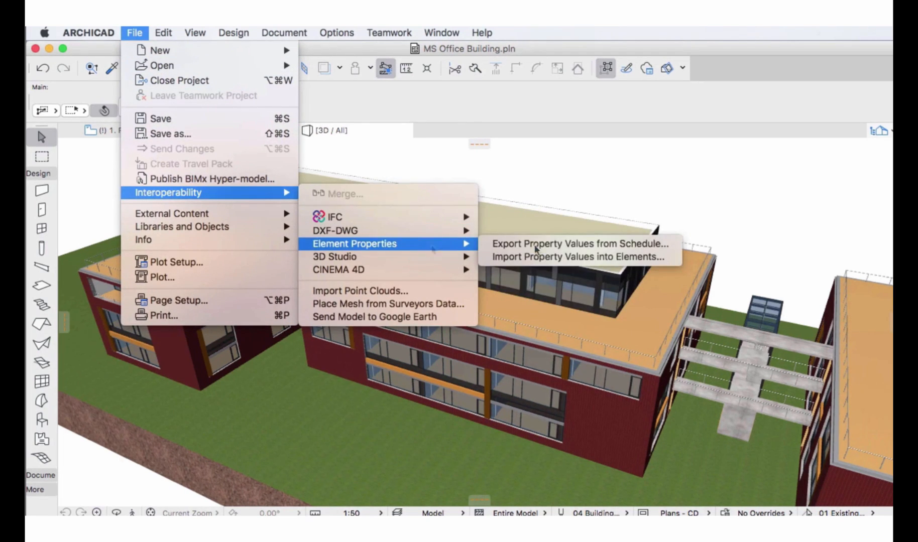
pyautogui.click(675, 260)
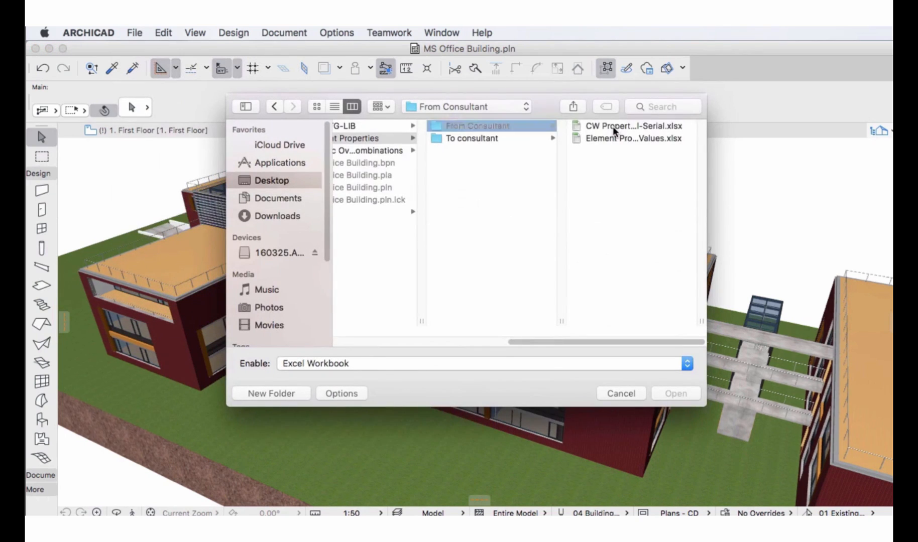
pyautogui.click(613, 126)
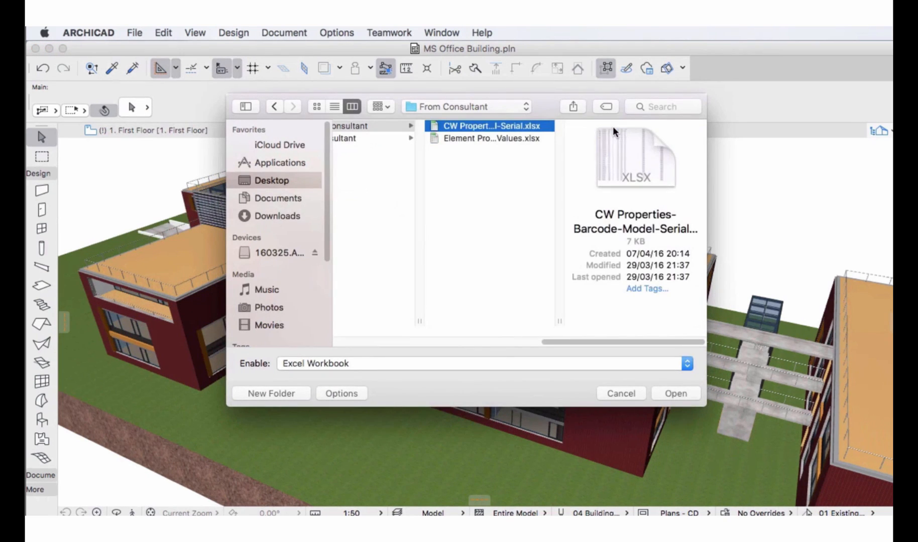
pyautogui.click(678, 394)
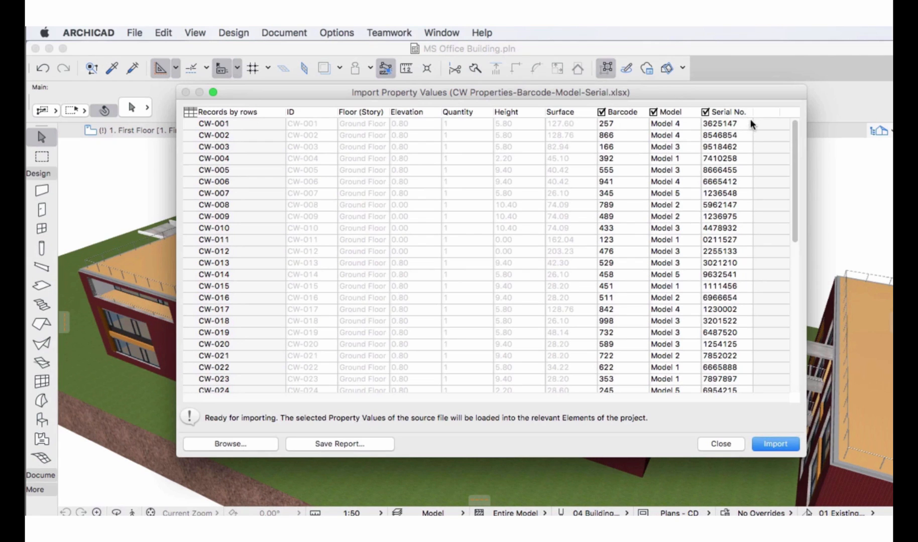
# - Review the records down to CW-053 and import their Barcode, Model and Serial No. values into the curtain walls
pyautogui.scroll(-10, 757, 134)
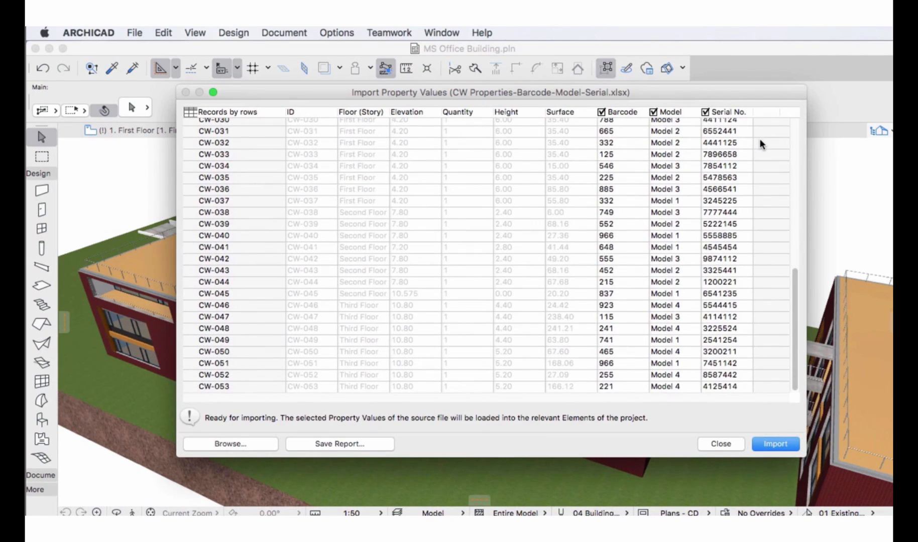
pyautogui.click(791, 438)
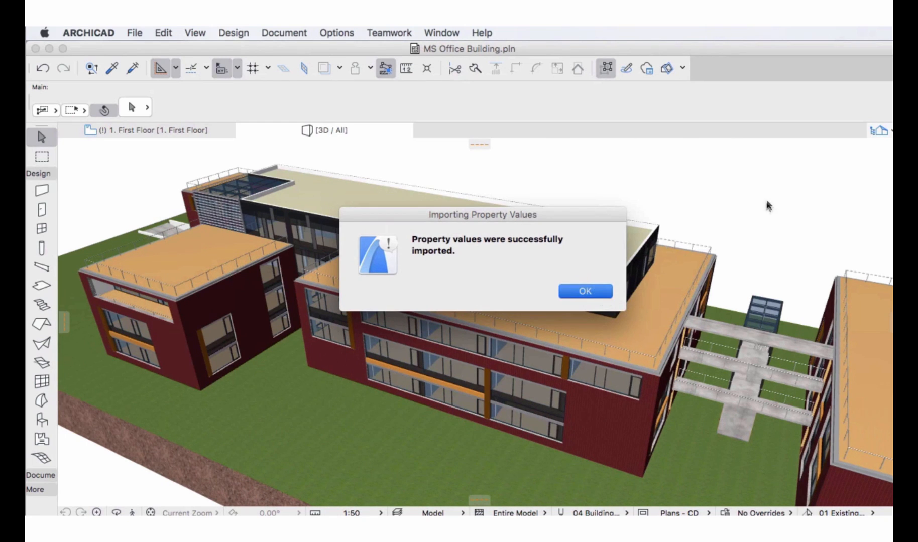
pyautogui.press('Return')
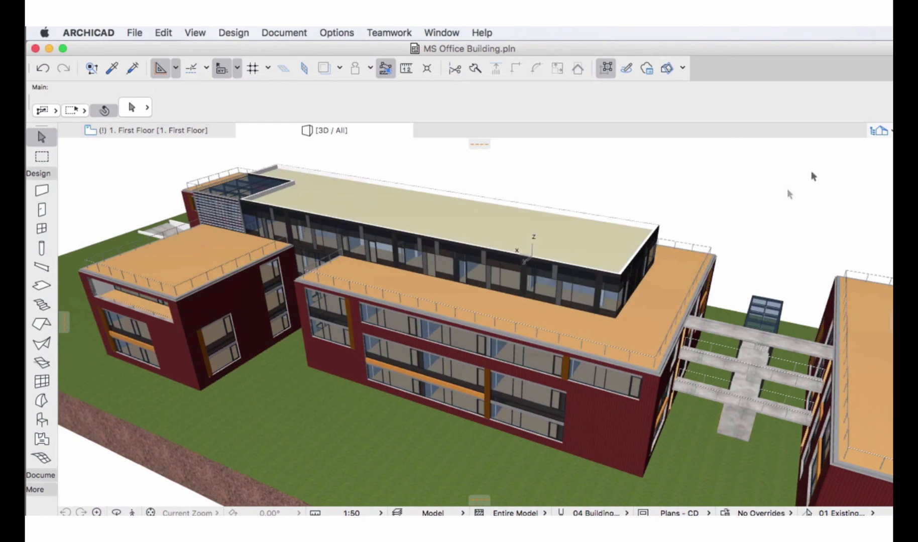
# - Reopen the CW-01 Curtain Walls schedule in a new tab, check the imported values to the last row, and return to the 3D view
pyautogui.click(872, 131)
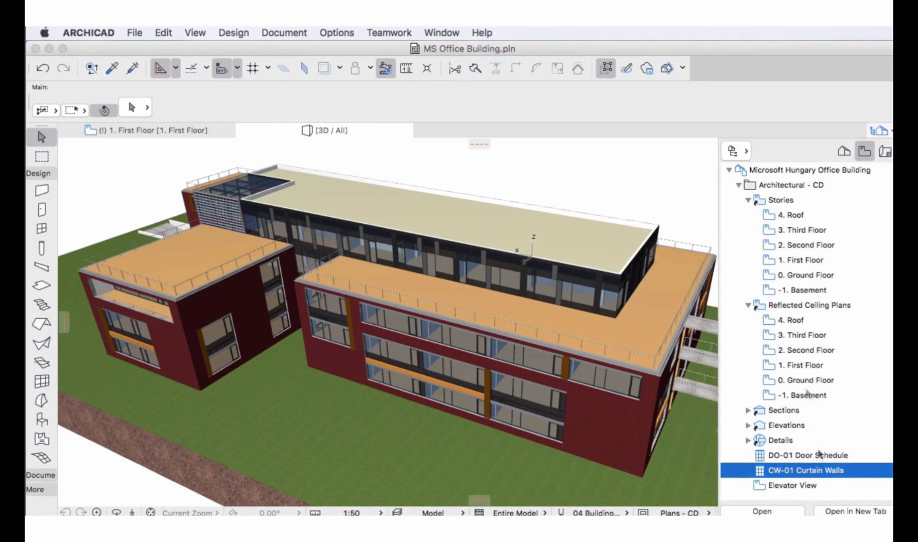
pyautogui.click(830, 512)
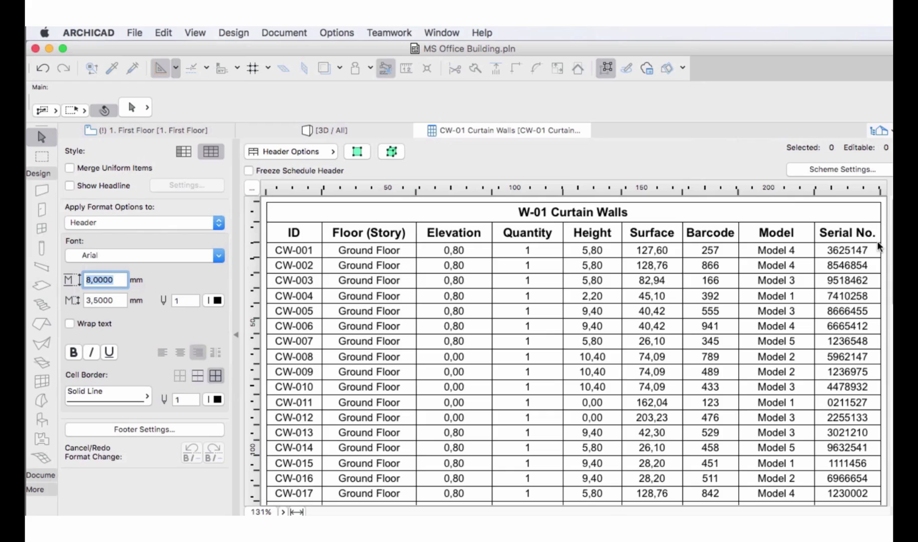
pyautogui.scroll(-15, 879, 247)
pyautogui.scroll(-3, 879, 247)
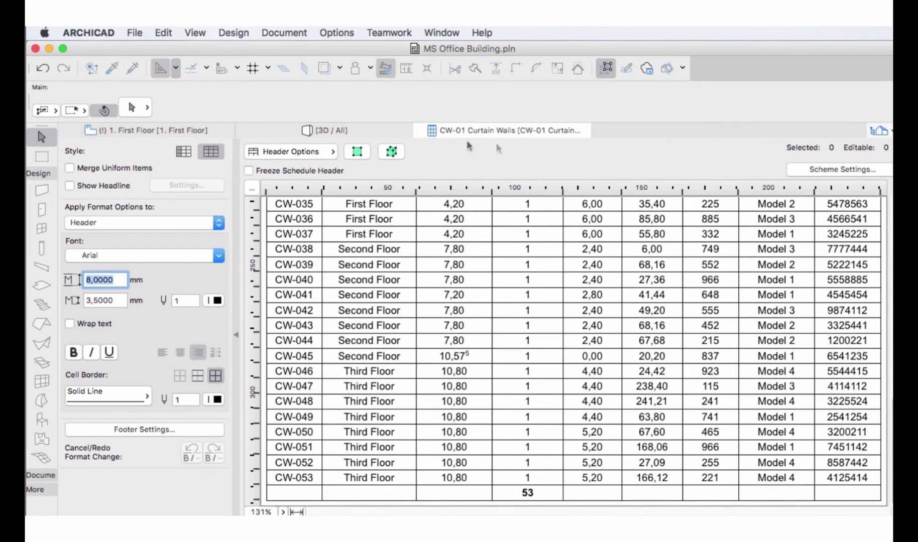
pyautogui.click(378, 130)
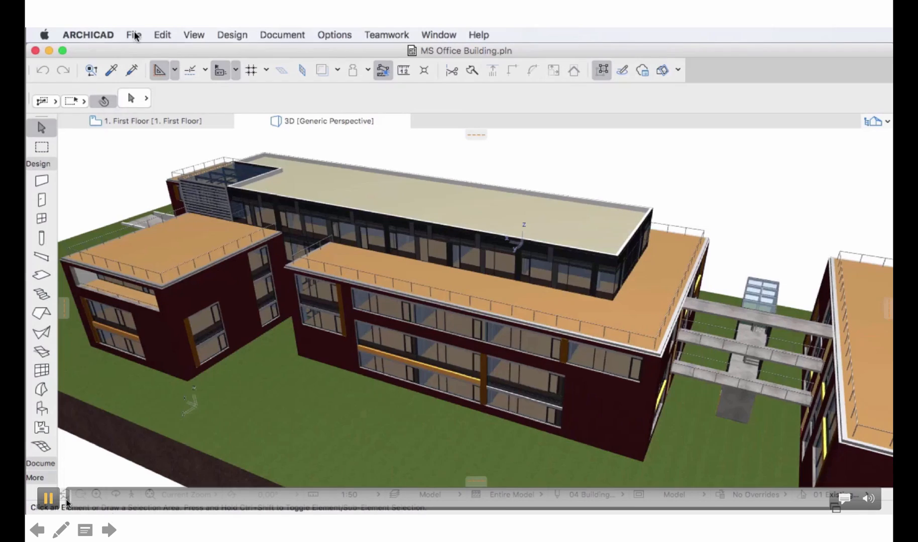
# - In the IFC Translation Setup, set the export IFC Schema of the Data Exchange with Tekla Structures translator to IFC4
pyautogui.click(134, 35)
pyautogui.moveTo(257, 200)
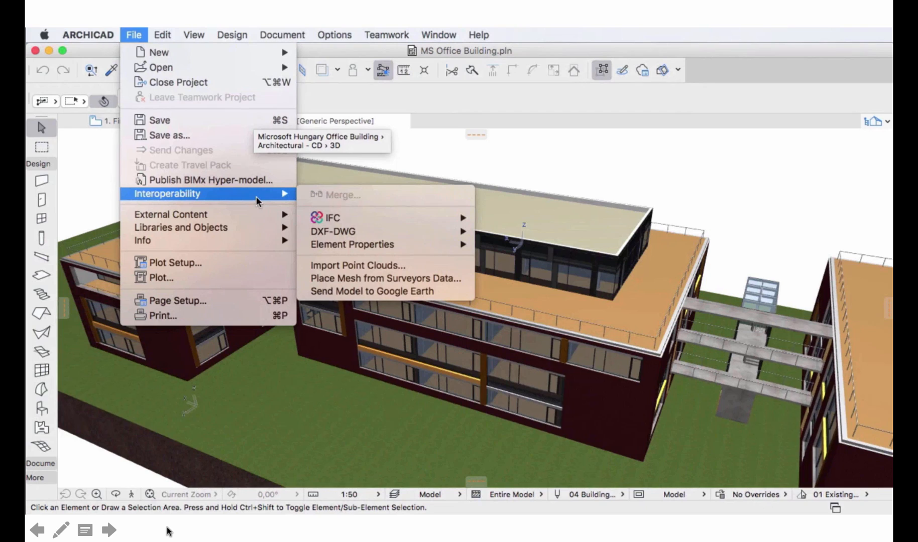
pyautogui.moveTo(410, 217)
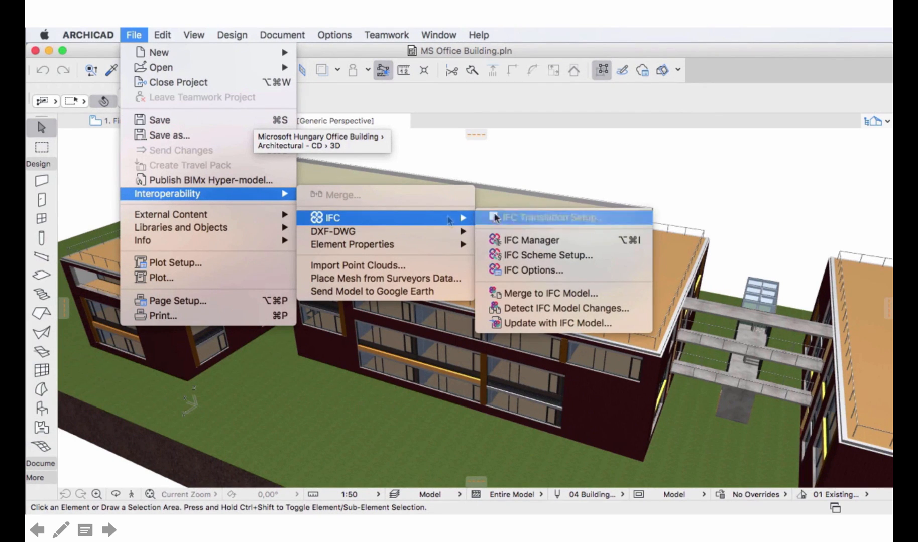
pyautogui.click(629, 220)
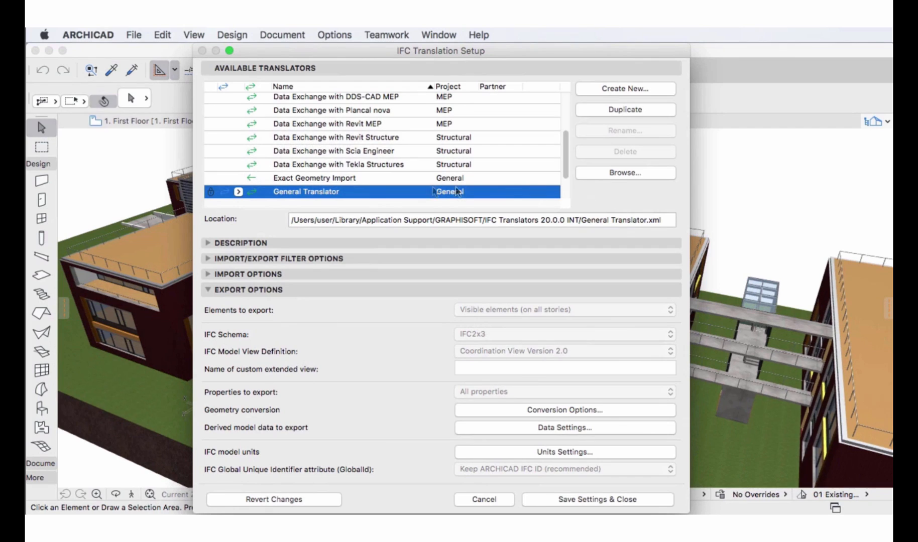
pyautogui.click(386, 165)
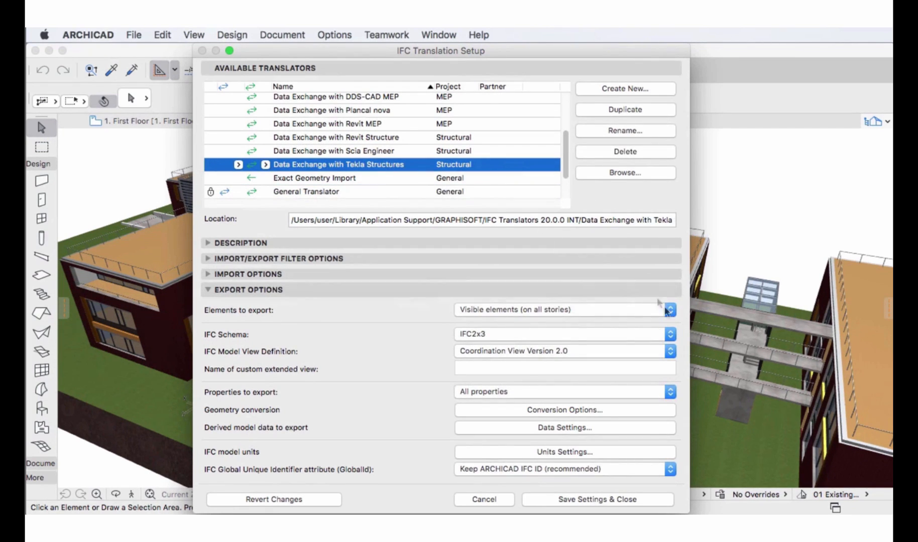
pyautogui.click(671, 335)
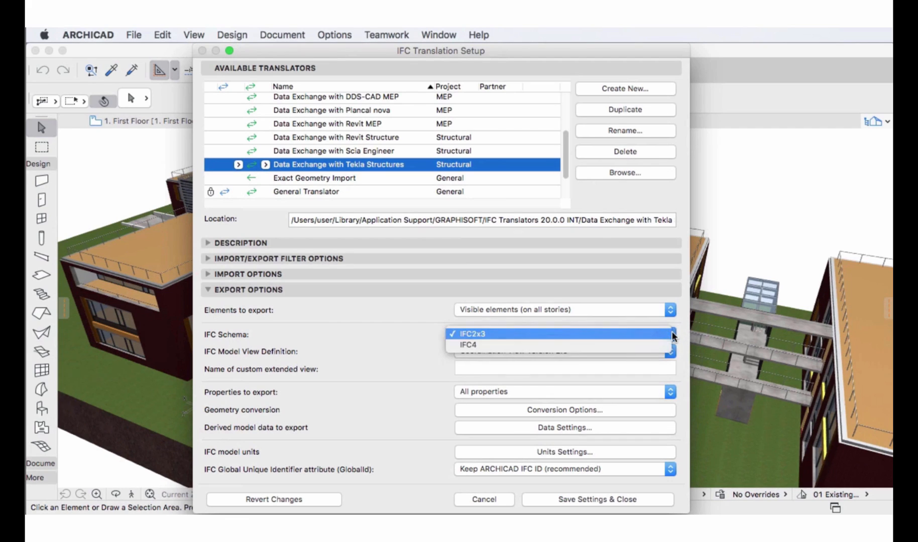
pyautogui.click(565, 344)
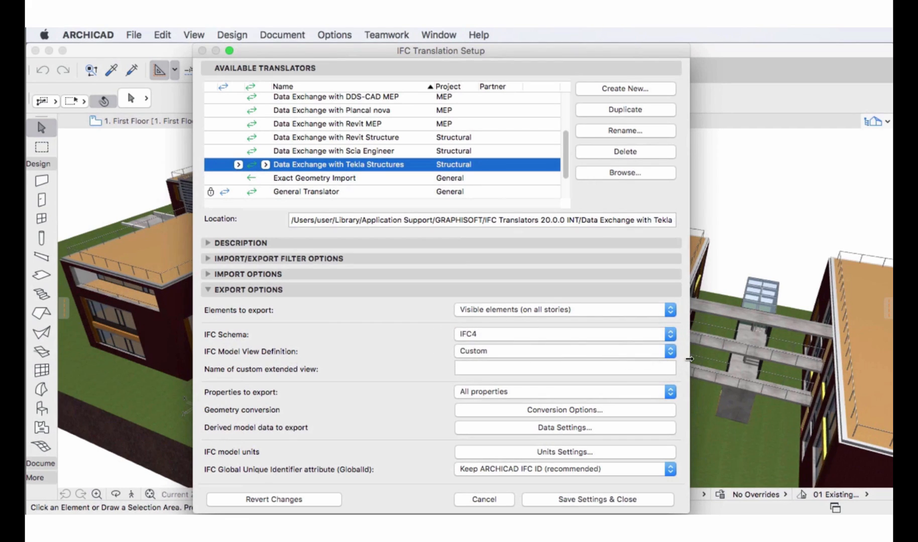
# - Try Design Transfer View and Reference View (Tesselated Geometry) as the Tekla Structures translator's IFC Model View Definition
pyautogui.click(671, 352)
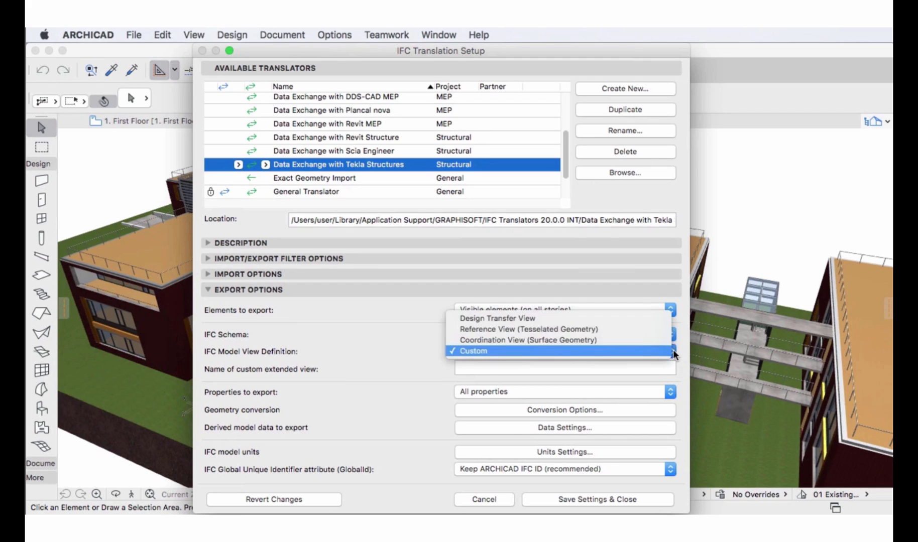
pyautogui.click(618, 318)
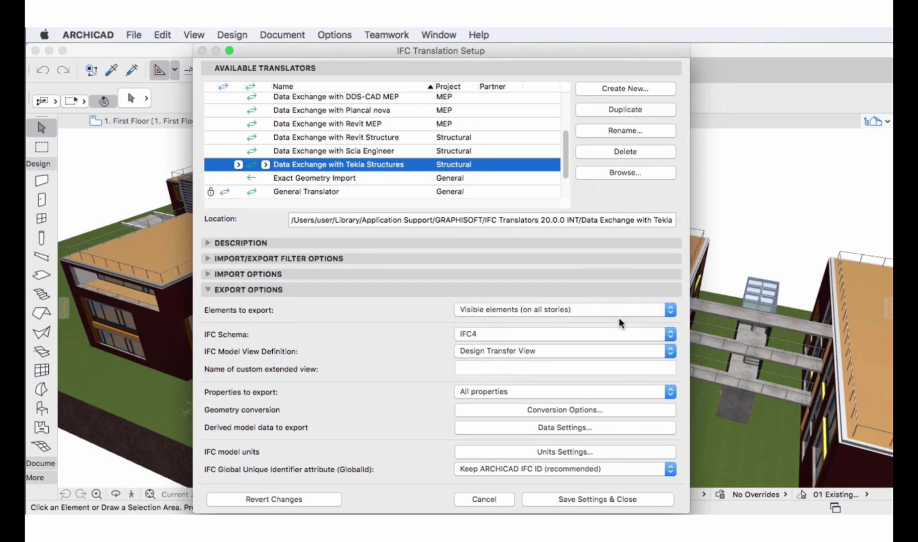
pyautogui.click(671, 351)
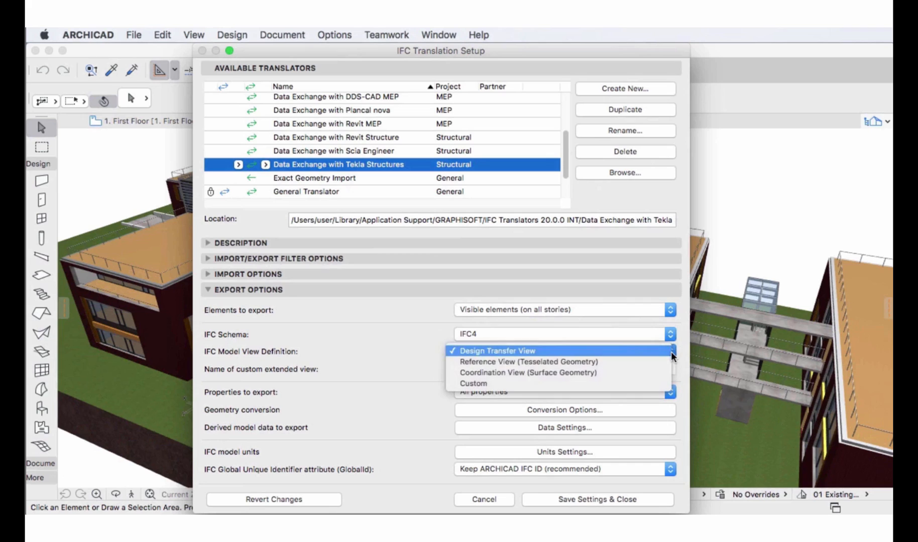
pyautogui.click(612, 370)
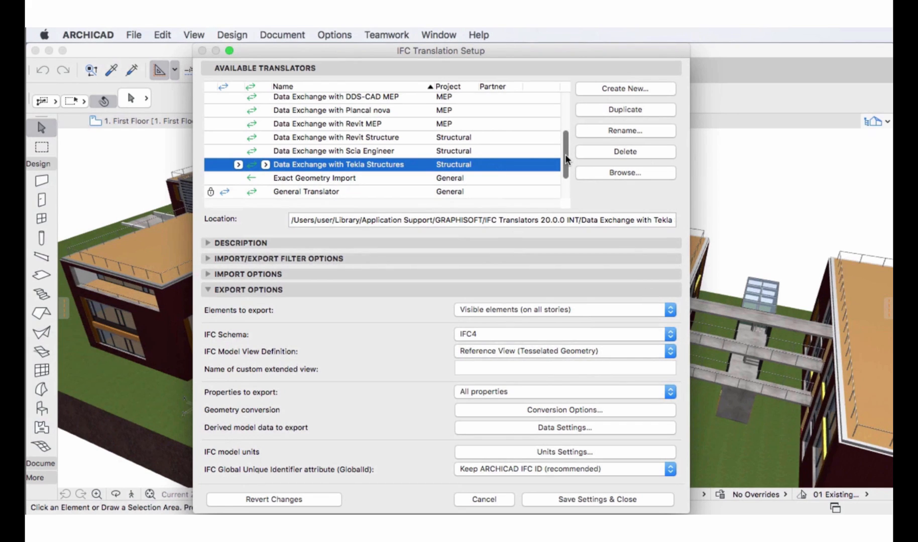
# - Examine the model view definitions offered for the COBie 2 Export translator, keep Basic FM Handover, and close the setup without saving
pyautogui.moveTo(566, 159); pyautogui.dragTo(565, 118)
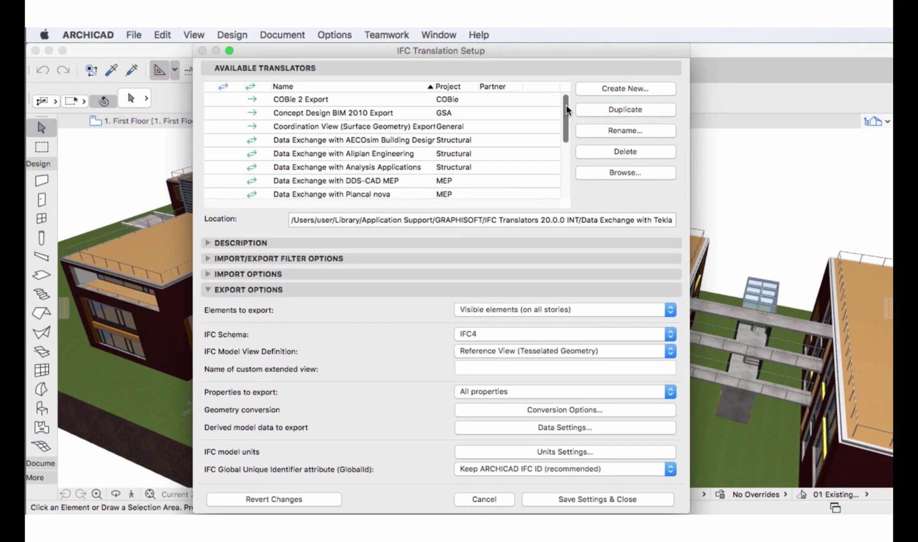
pyautogui.click(361, 99)
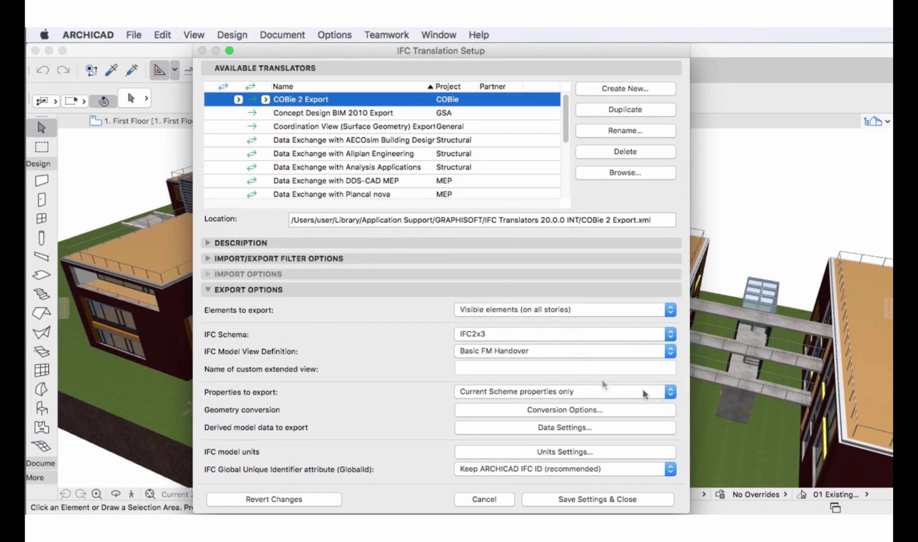
pyautogui.click(671, 351)
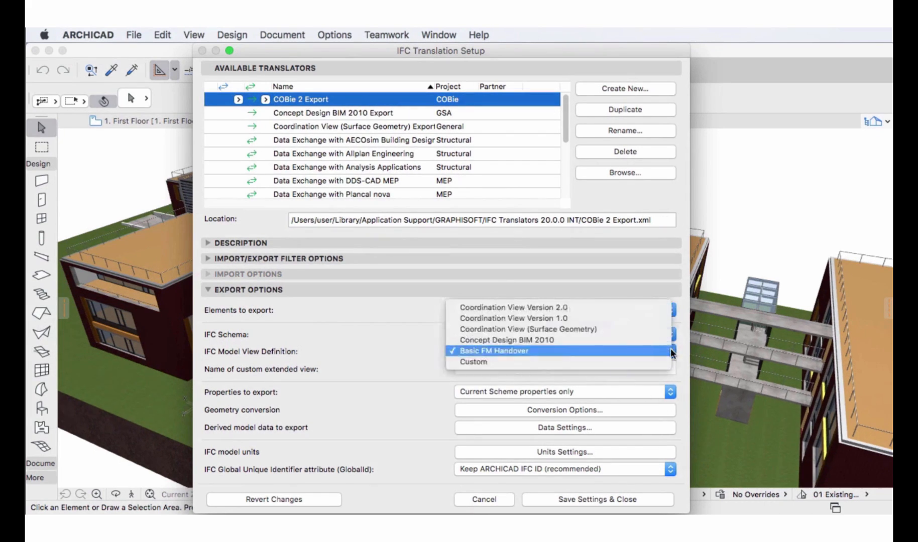
pyautogui.click(643, 351)
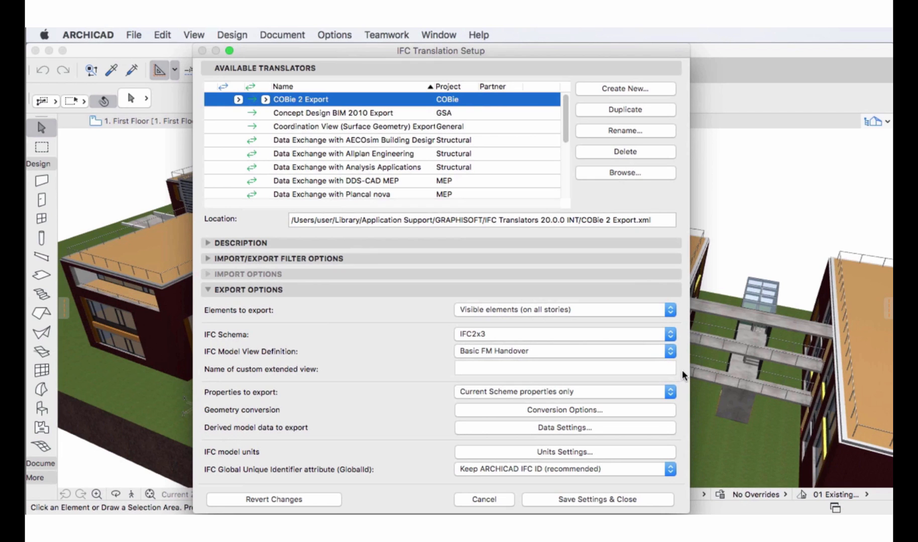
pyautogui.click(500, 499)
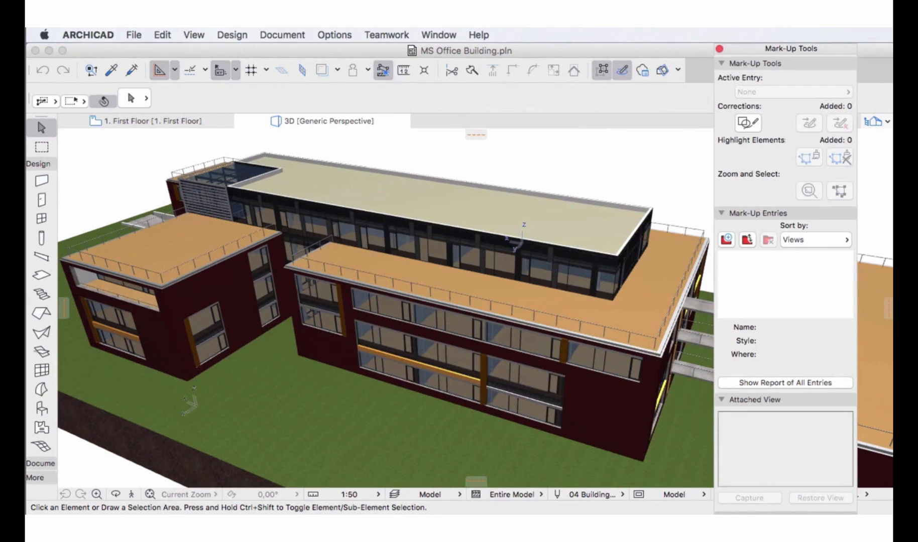
# - Import the mark-up entries from Model Coordination 20160420.bcfzip in the Other folder and apply the attached view of Pavement between Wings
pyautogui.click(748, 240)
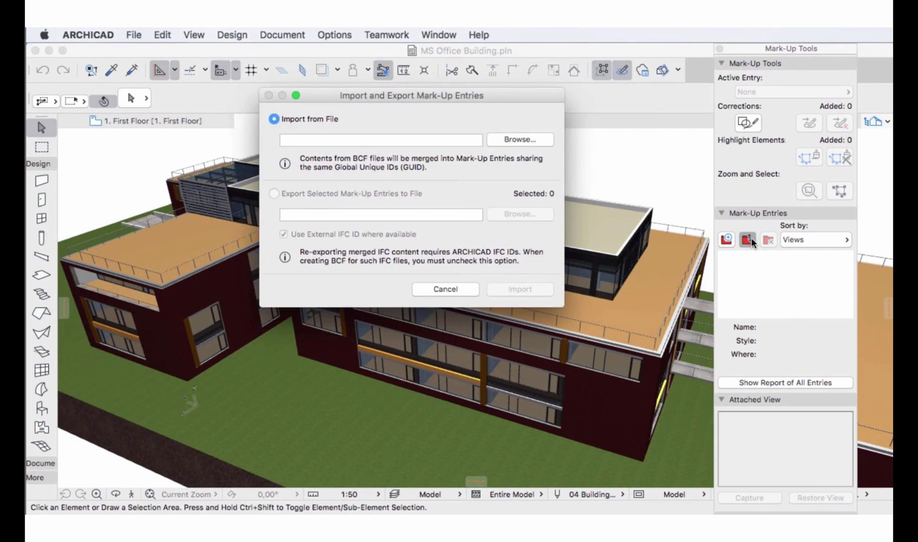
pyautogui.click(505, 144)
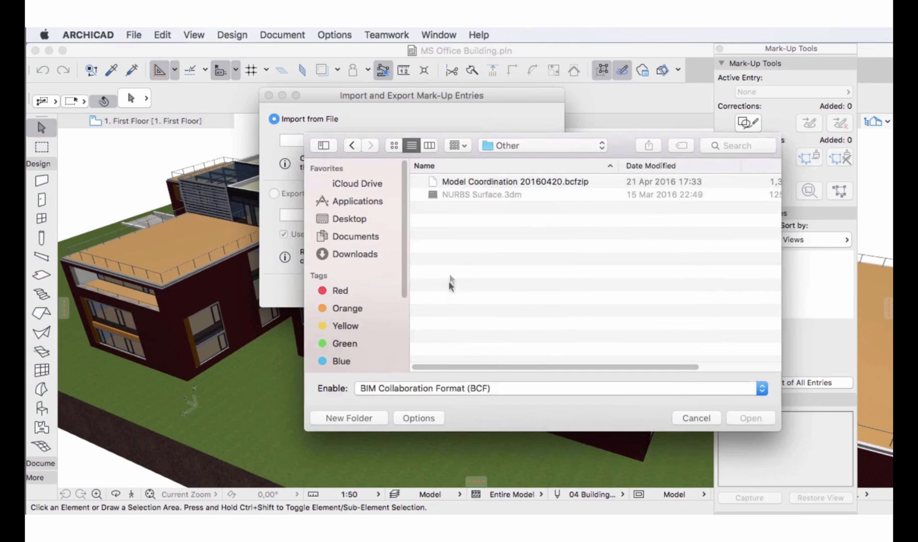
pyautogui.click(482, 182)
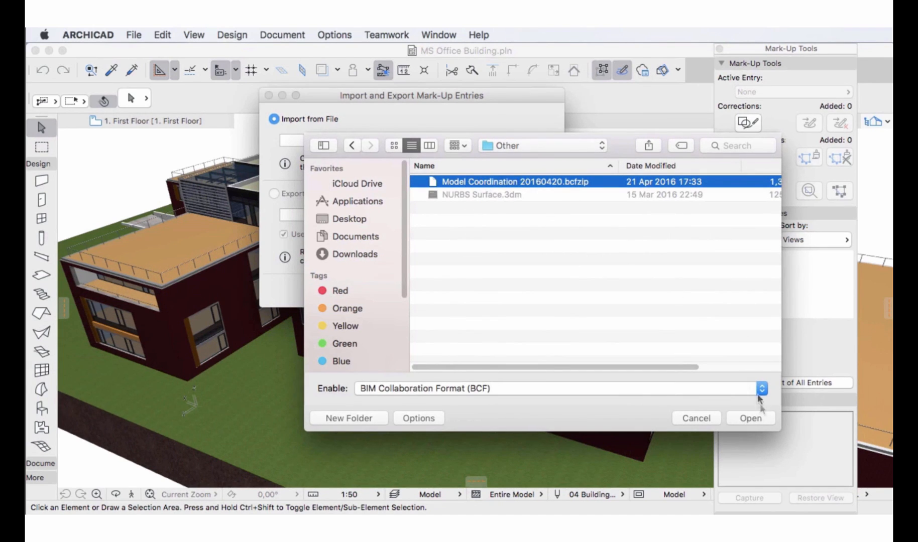
pyautogui.click(768, 420)
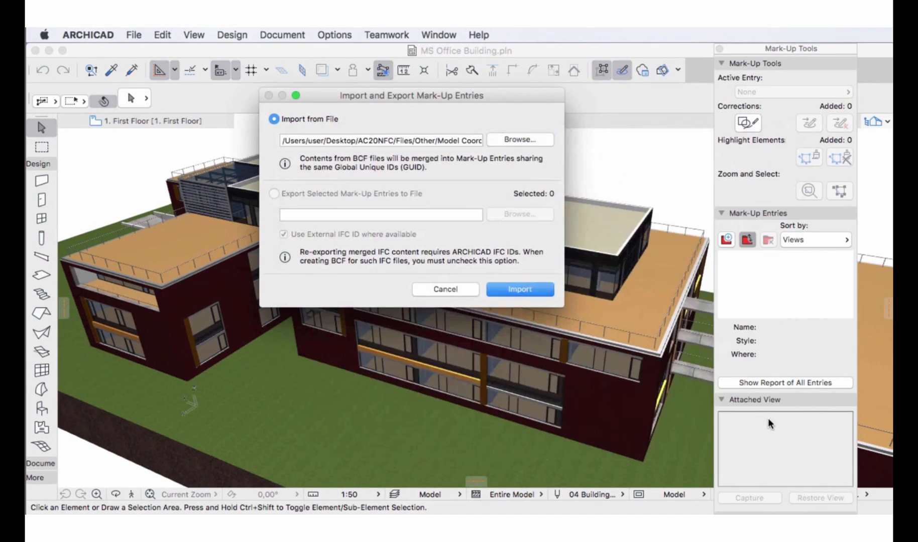
pyautogui.click(541, 291)
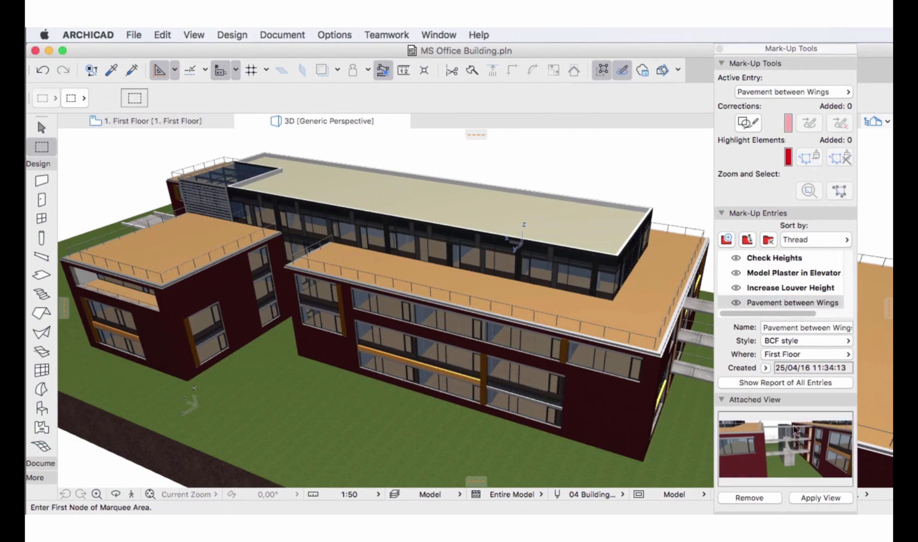
pyautogui.press('m')
pyautogui.click(842, 499)
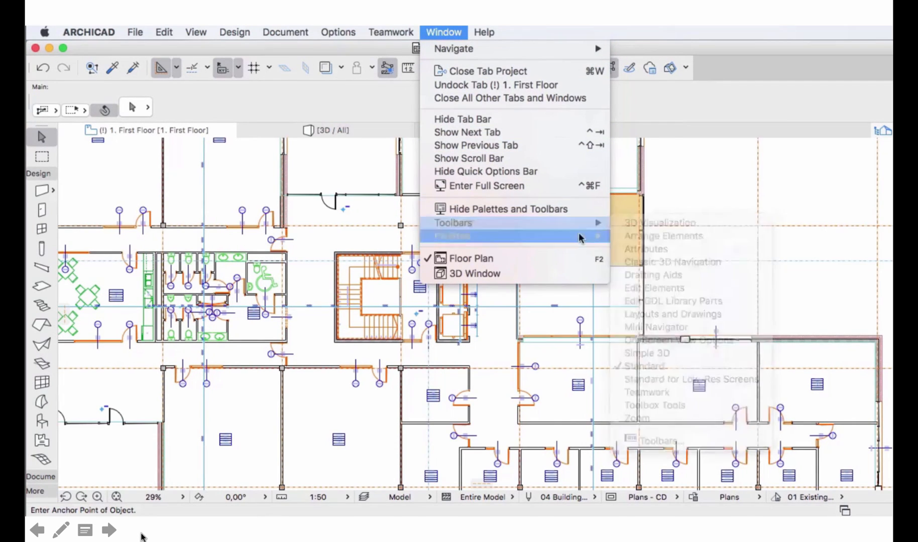
# - Open the Favorites palette and display its items with large preview icons
pyautogui.moveTo(580, 237)
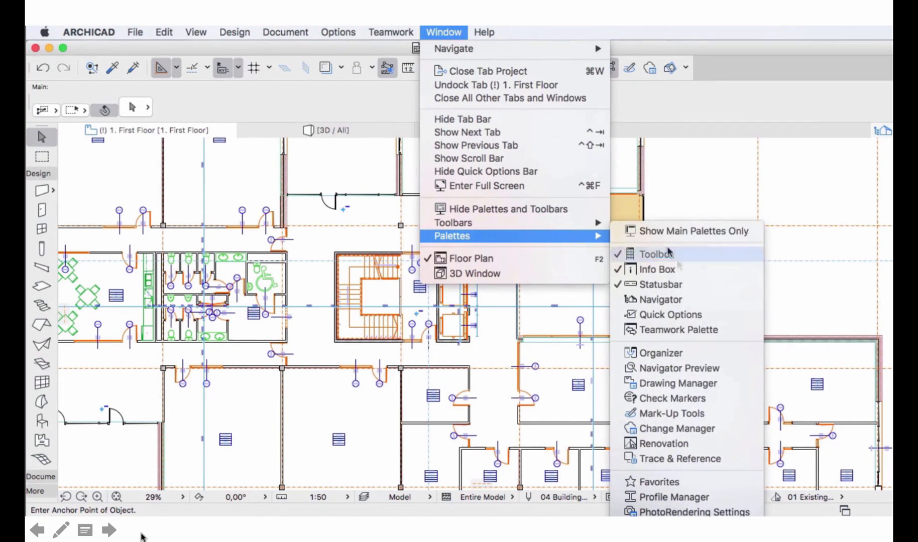
pyautogui.click(728, 484)
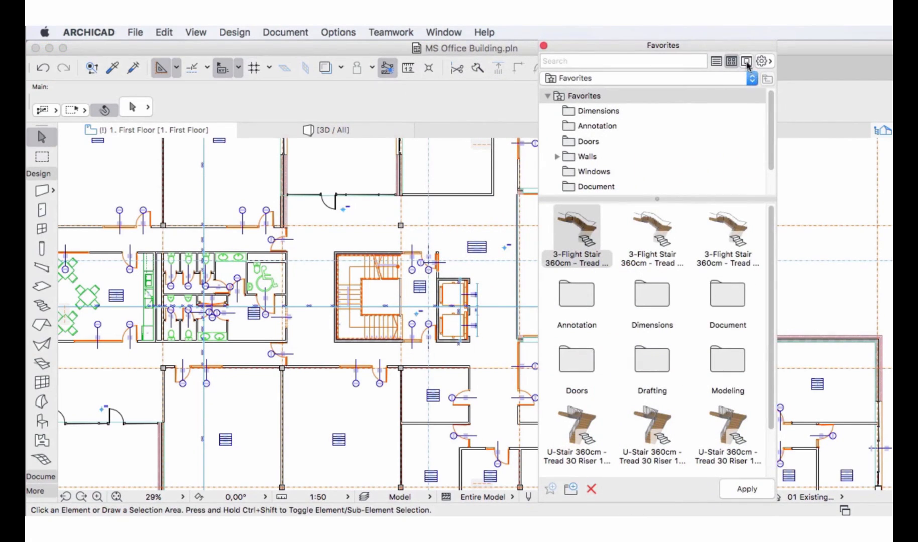
pyautogui.click(746, 61)
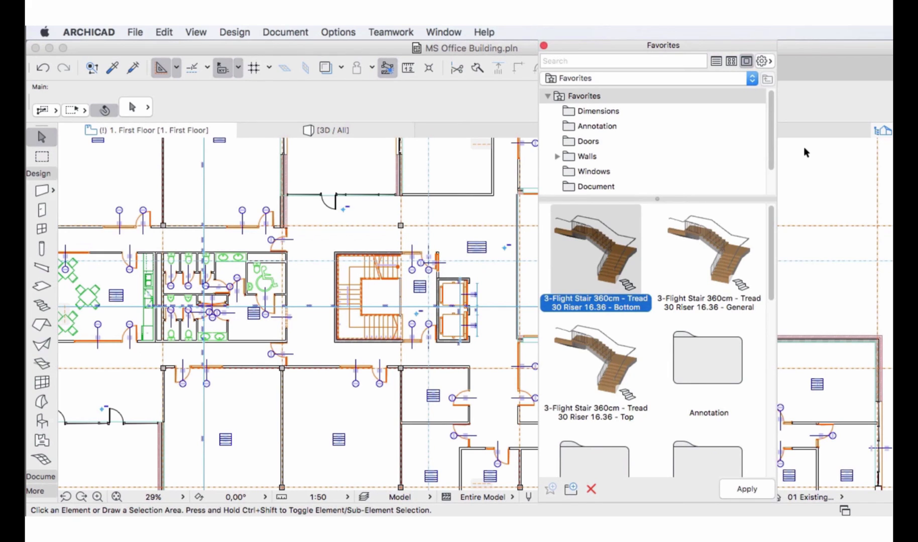
# - Try 2D previews and the list layout for the favorites, ending with 3D previews and small icons
pyautogui.click(763, 61)
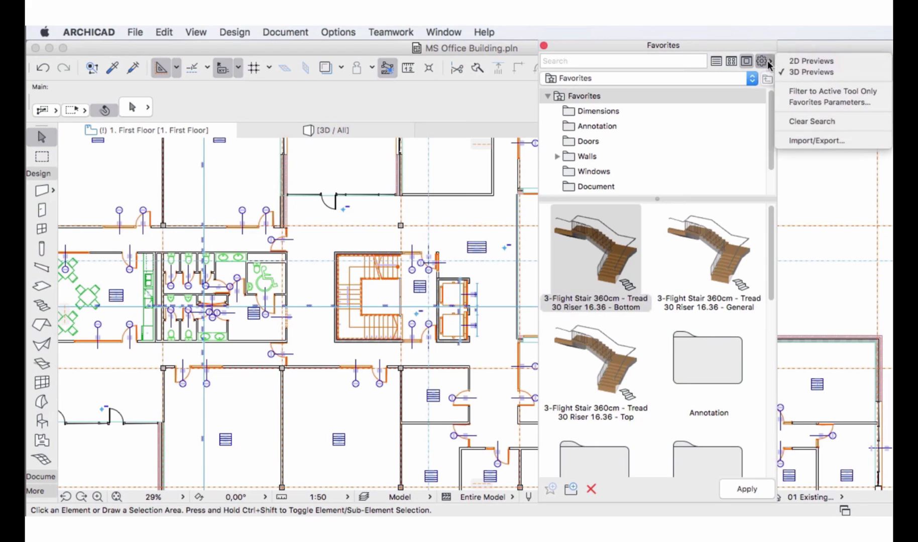
pyautogui.click(819, 61)
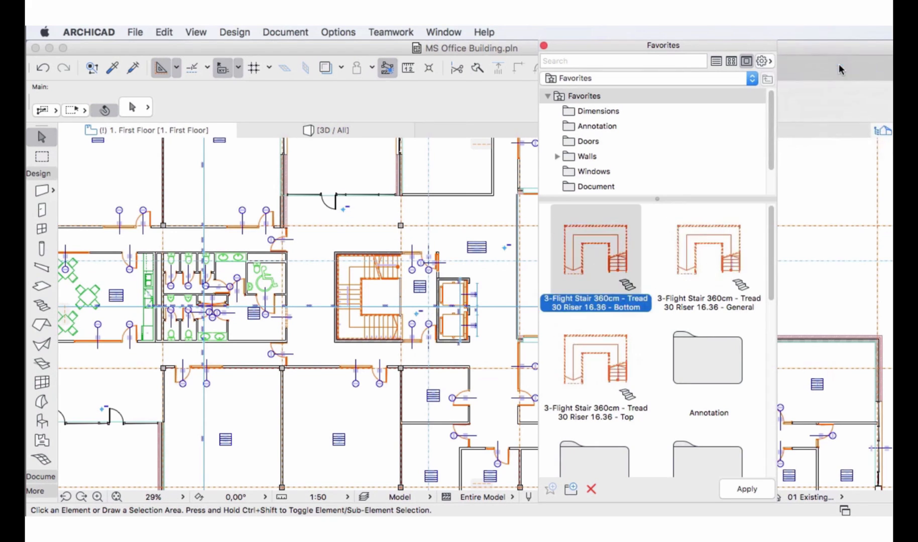
pyautogui.click(763, 62)
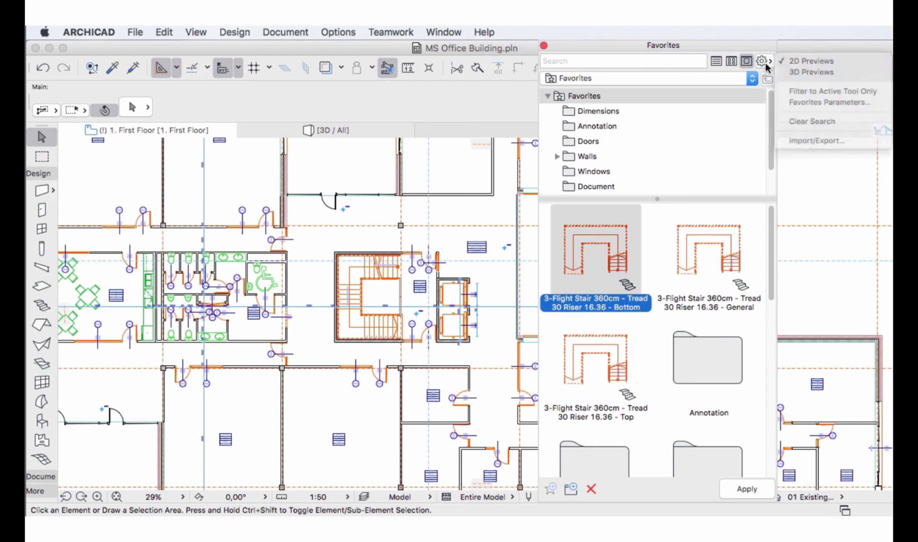
pyautogui.click(844, 75)
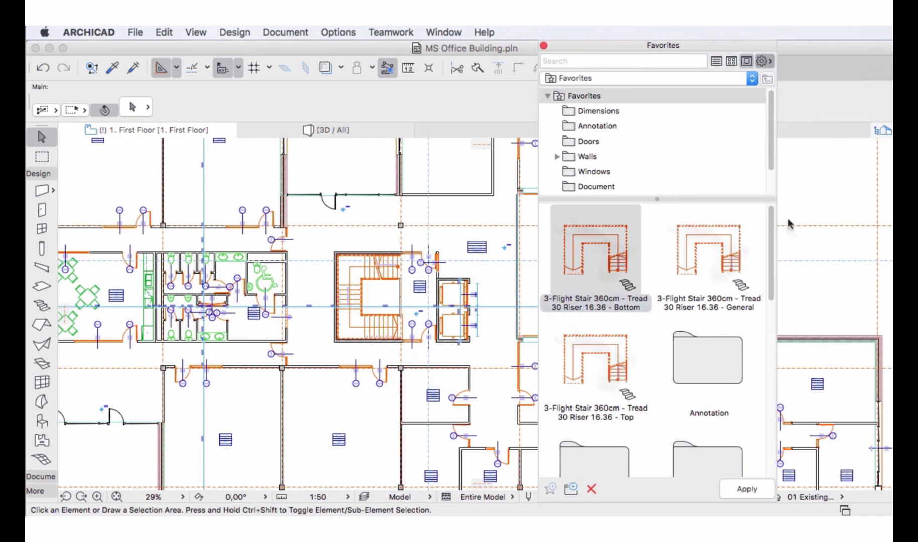
pyautogui.click(715, 61)
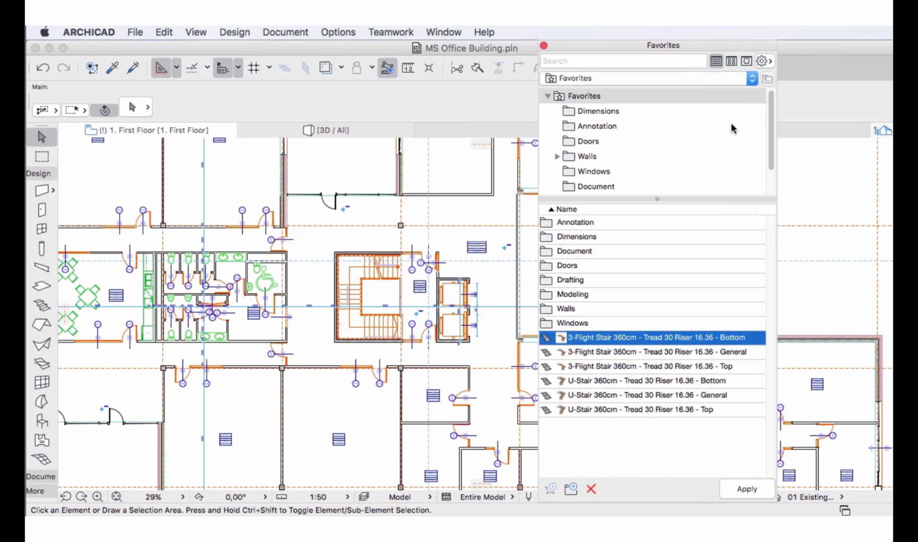
pyautogui.click(732, 62)
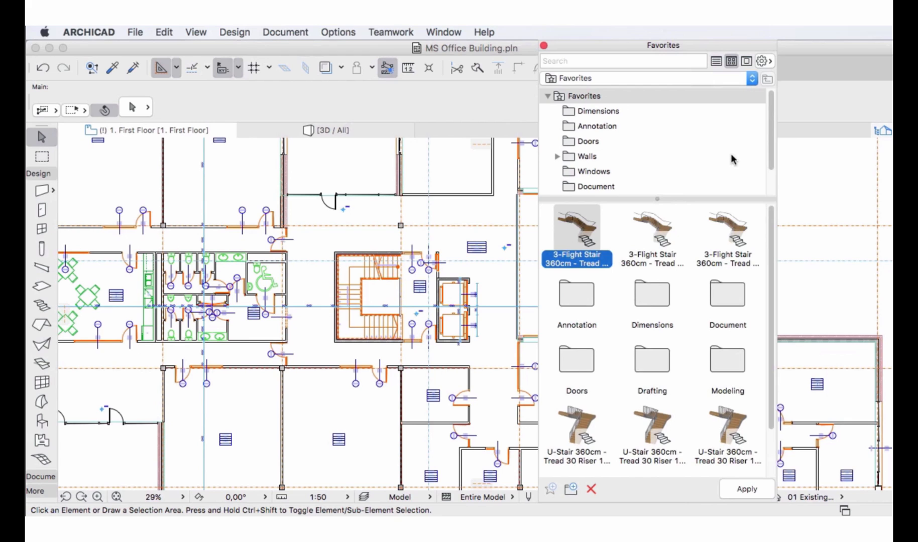
# - Create a new folder named Stairs in Favorites
pyautogui.click(571, 490)
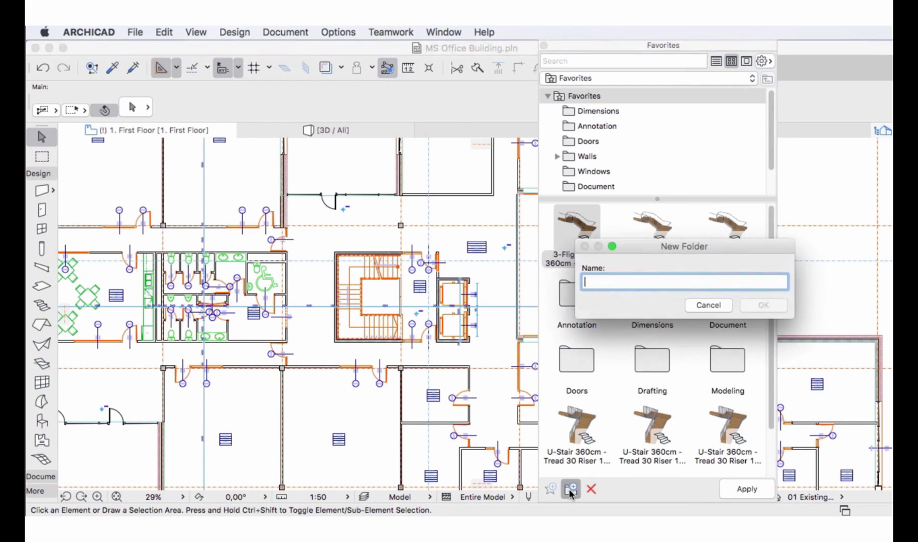
pyautogui.write('Stair')
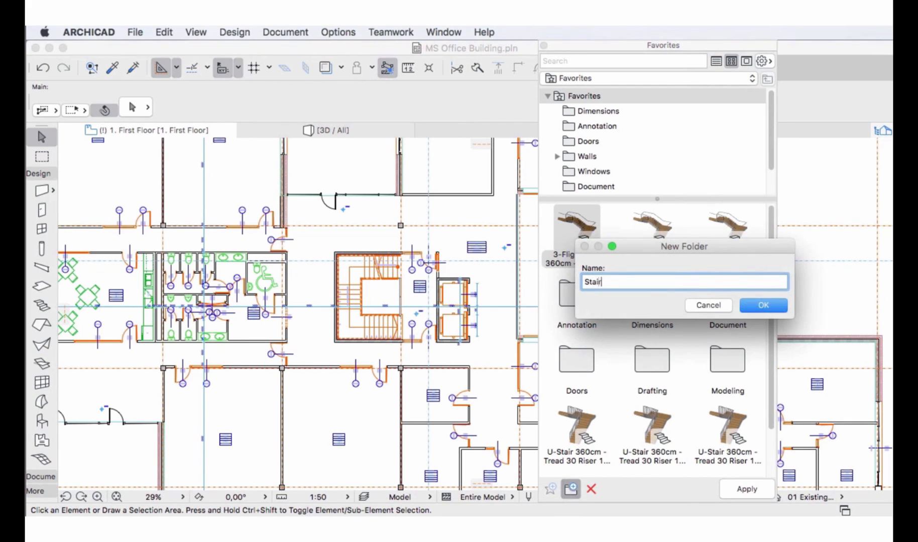
pyautogui.write('s')
pyautogui.click(763, 306)
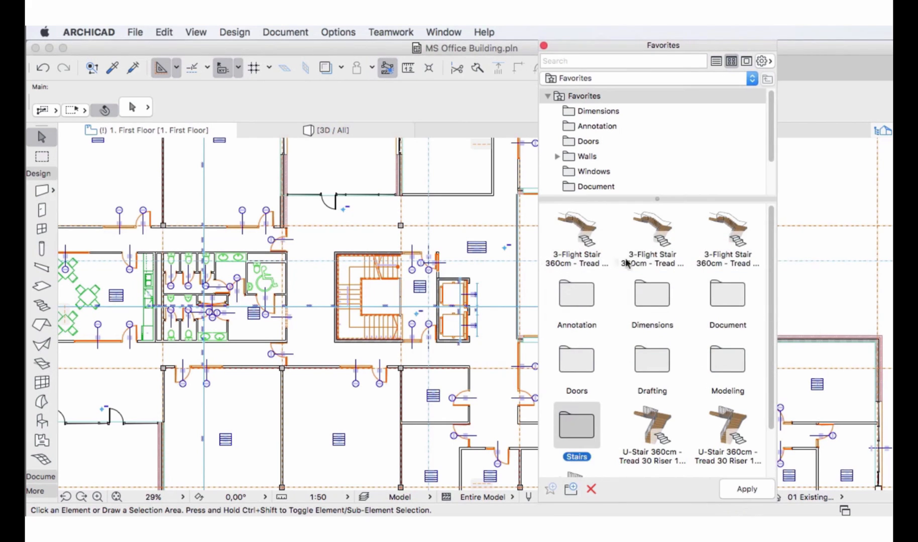
# - Move all the 3-Flight Stair and U-Stair favorites into the Stairs folder and open that folder
pyautogui.click(588, 240)
pyautogui.keyDown('shift'); pyautogui.click(645, 236); pyautogui.keyUp('shift')
pyautogui.keyDown('shift'); pyautogui.click(716, 234); pyautogui.keyUp('shift')
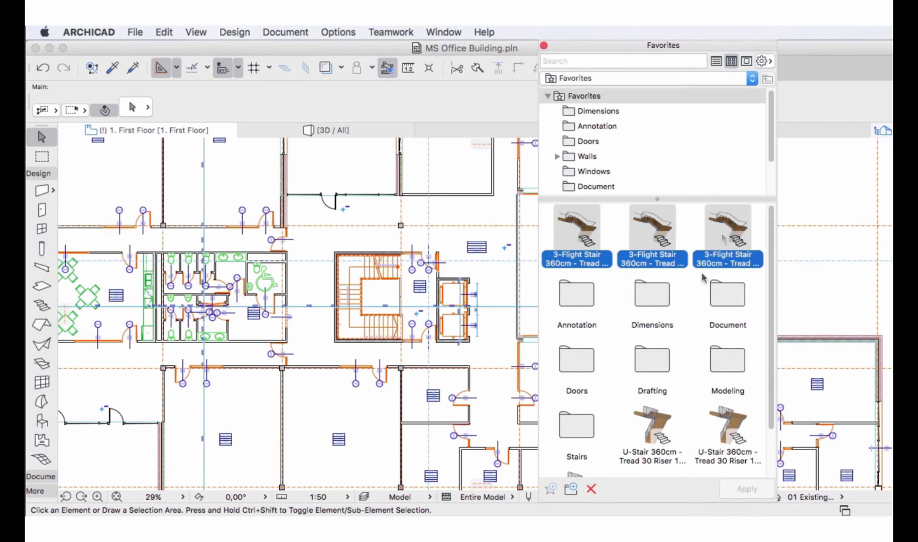
pyautogui.scroll(-3, 702, 279)
pyautogui.keyDown('shift'); pyautogui.click(657, 346); pyautogui.keyUp('shift')
pyautogui.keyDown('shift'); pyautogui.click(711, 373); pyautogui.keyUp('shift')
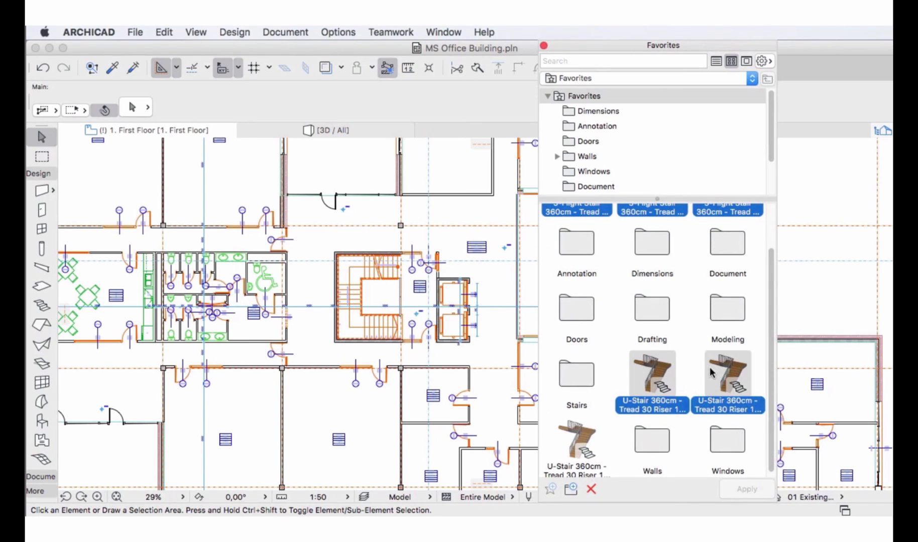
pyautogui.keyDown('shift'); pyautogui.click(577, 452); pyautogui.keyUp('shift')
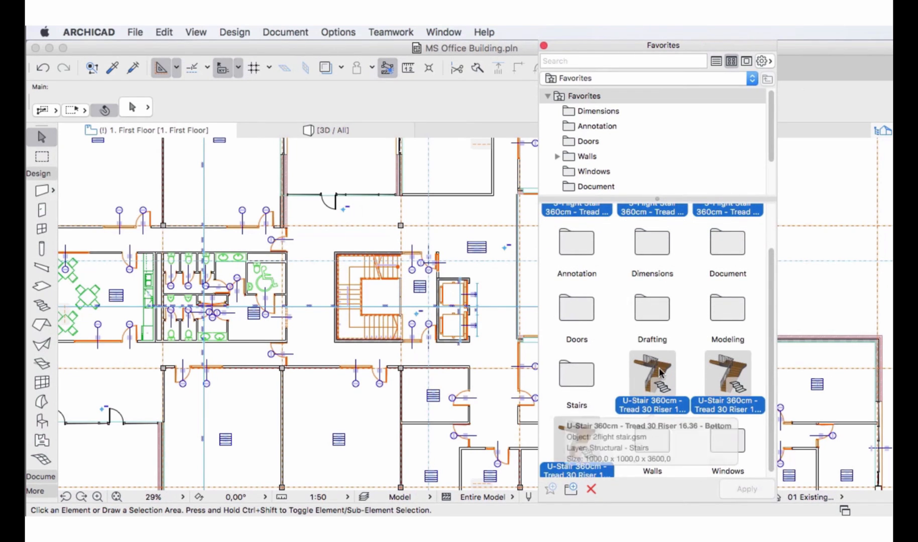
pyautogui.moveTo(659, 372); pyautogui.dragTo(580, 368)
pyautogui.doubleClick(580, 368)
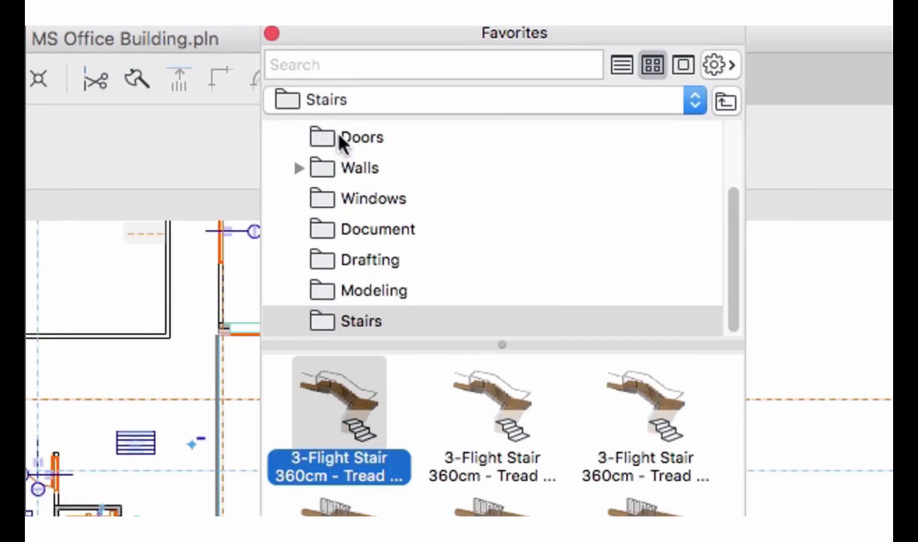
# - Return to the top Favorites level and search the favorites for "dim"
pyautogui.scroll(3, 582, 99)
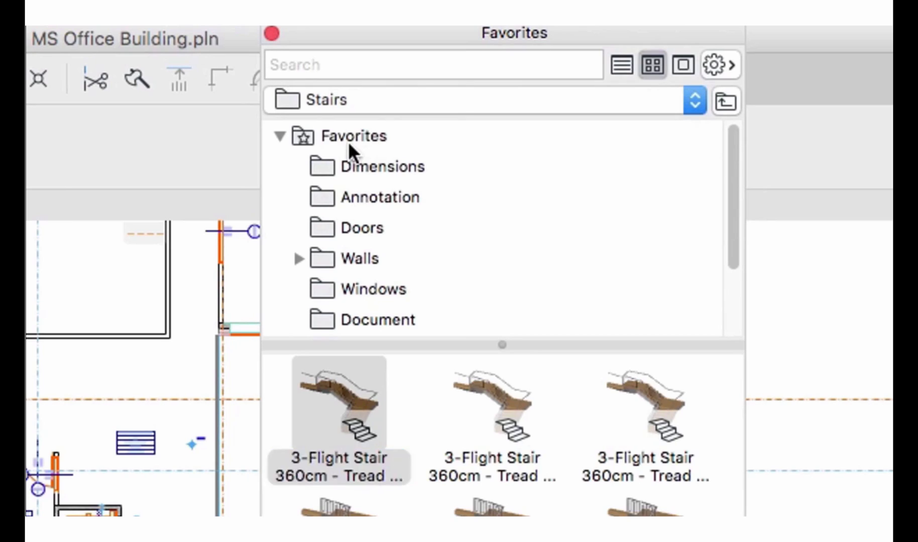
pyautogui.click(352, 137)
pyautogui.click(397, 68)
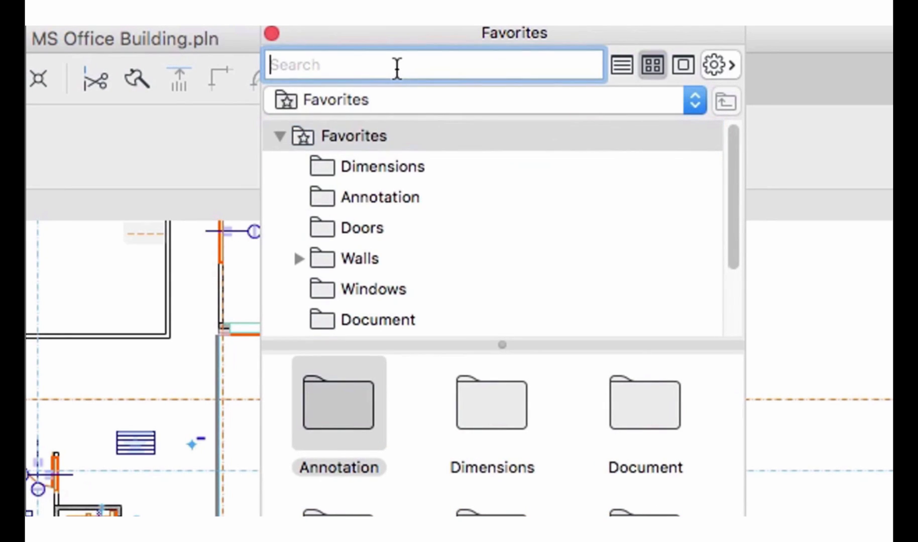
pyautogui.write('dim')
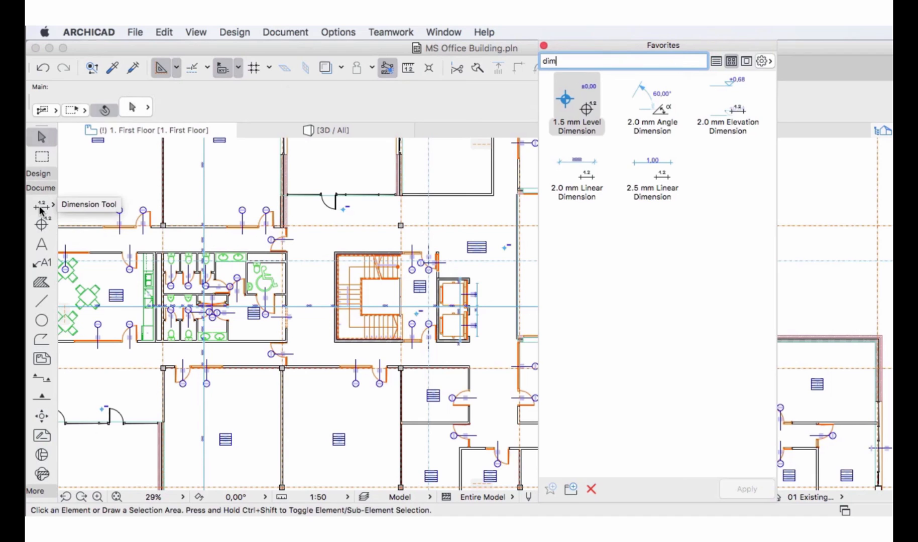
# - Select all dimensions on the First Floor plan and apply the 2.0 mm, then the 2.5 mm Linear Dimension favorite to them
pyautogui.click(42, 206)
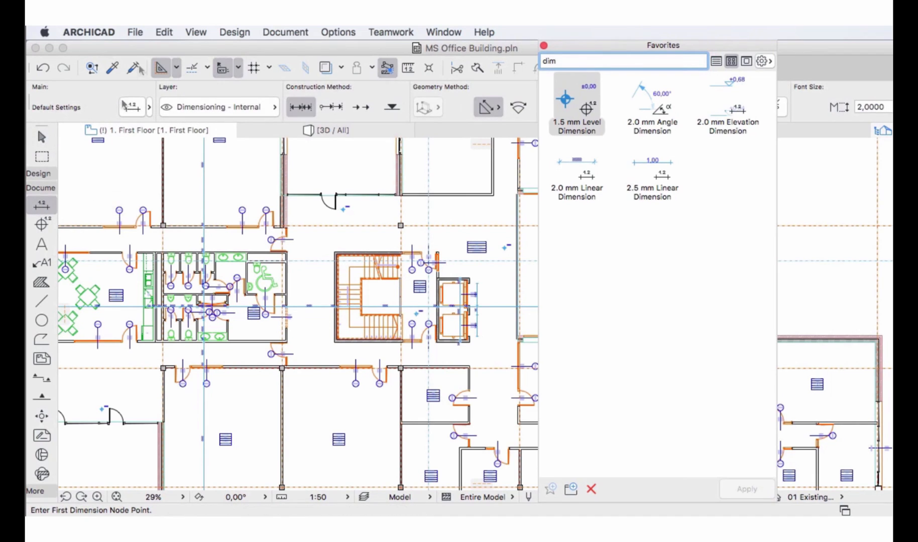
pyautogui.click(169, 33)
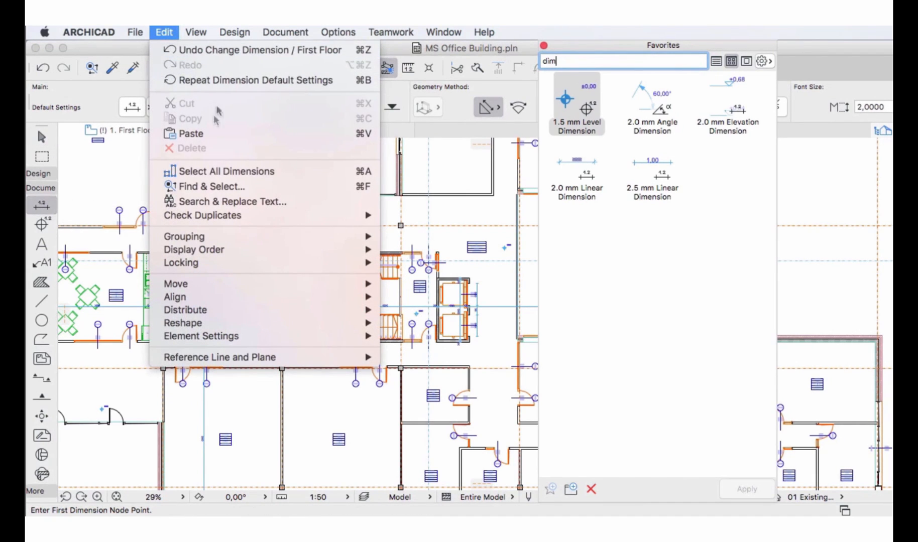
pyautogui.click(210, 174)
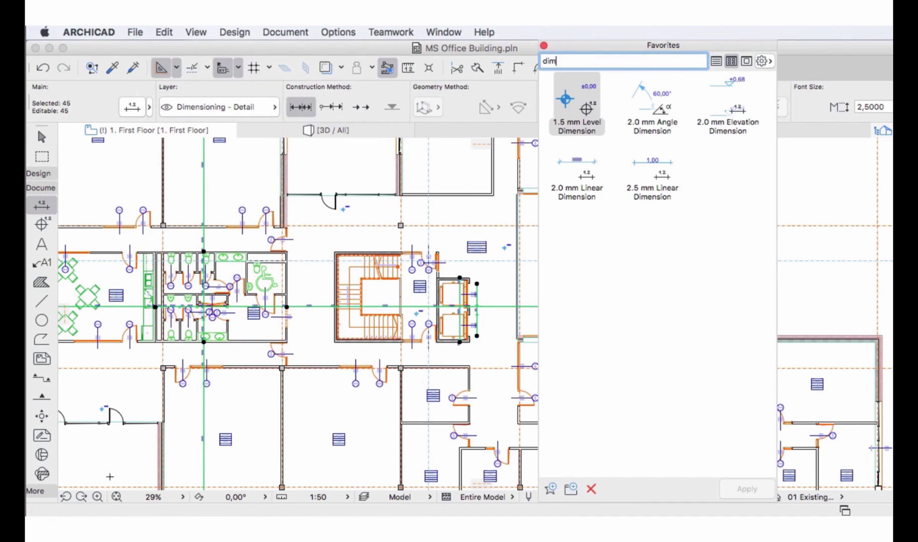
pyautogui.click(81, 498)
pyautogui.click(577, 171)
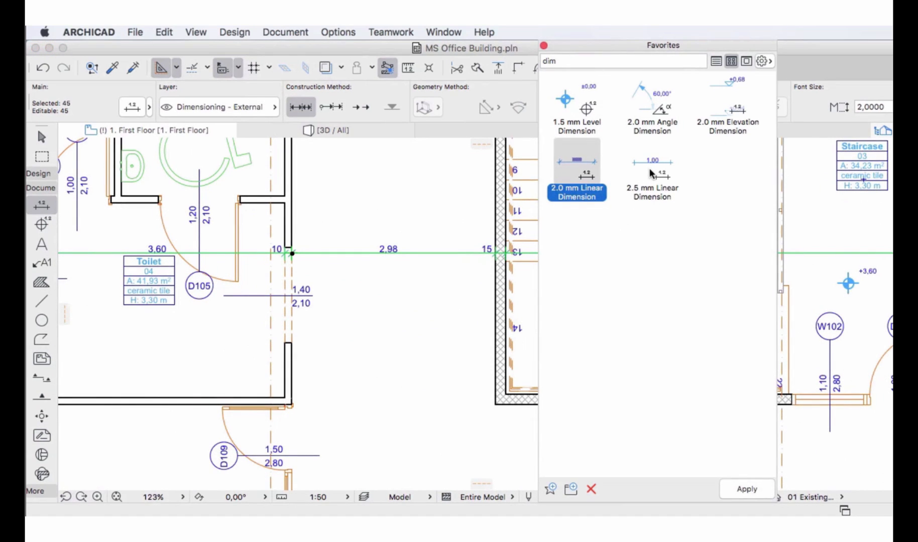
pyautogui.click(649, 169)
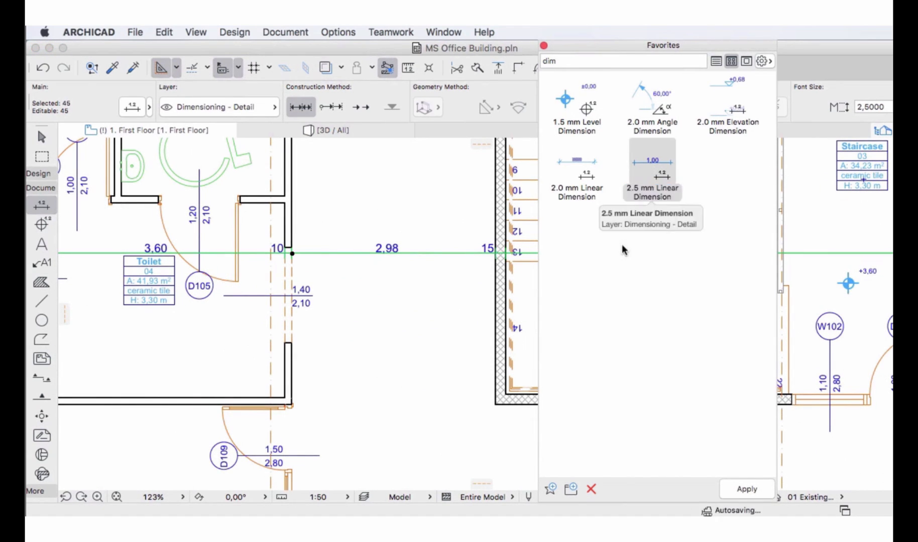
# - Clear the favorites search, review the Import/Export Favorites options, and close them without importing or exporting
pyautogui.click(763, 61)
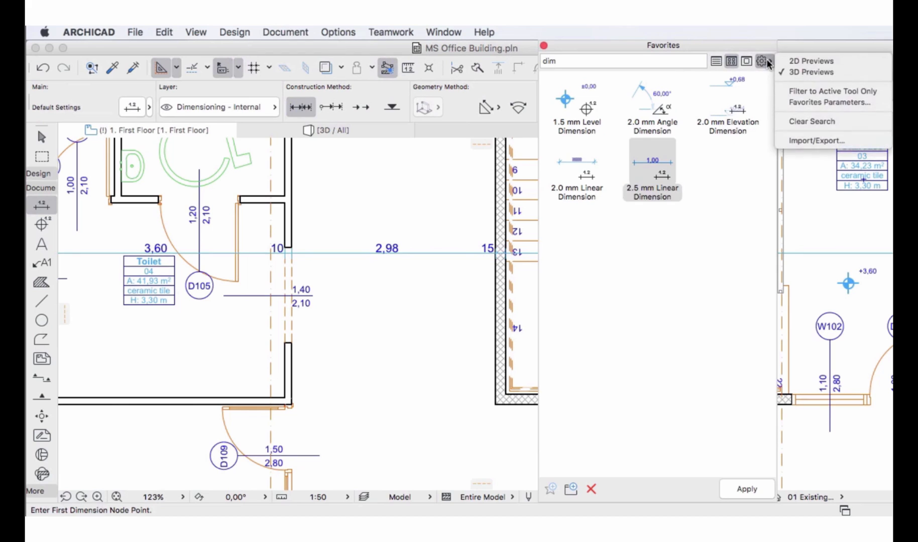
pyautogui.click(844, 125)
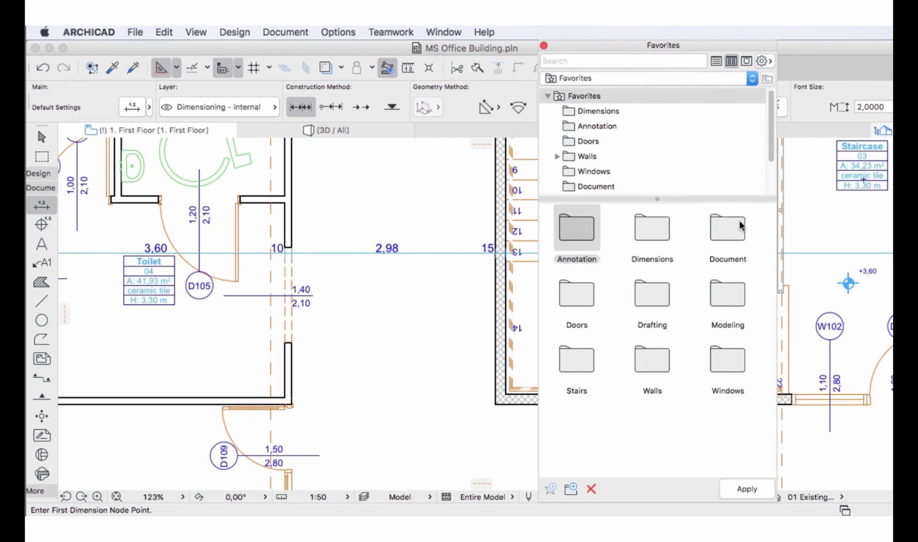
pyautogui.click(763, 61)
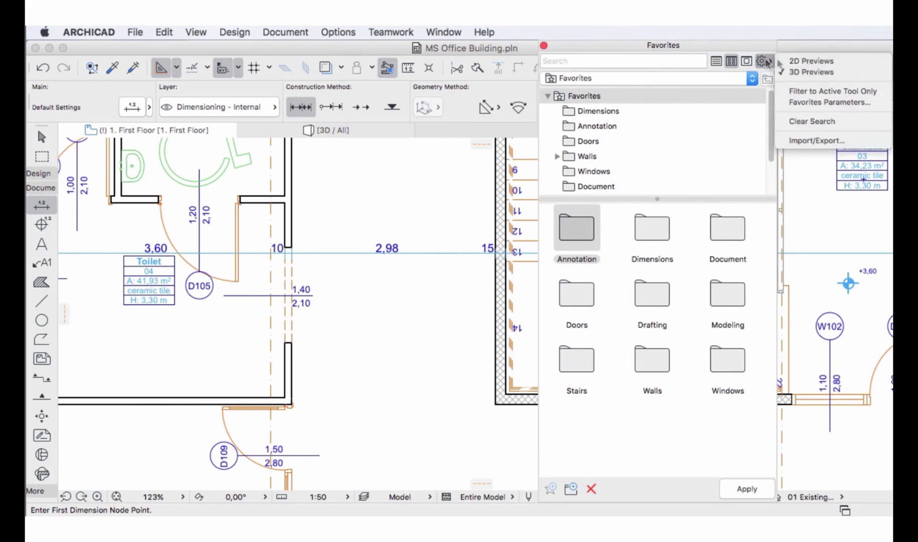
pyautogui.click(855, 139)
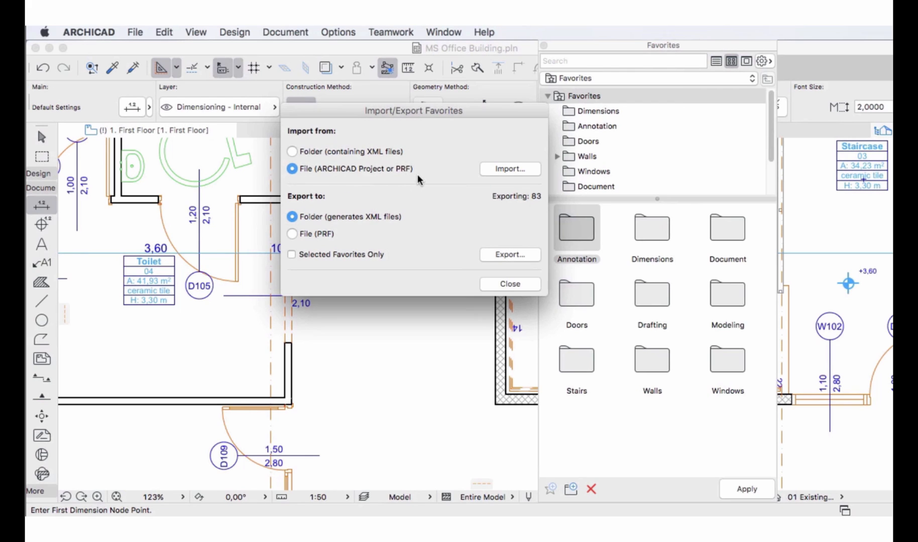
pyautogui.click(521, 285)
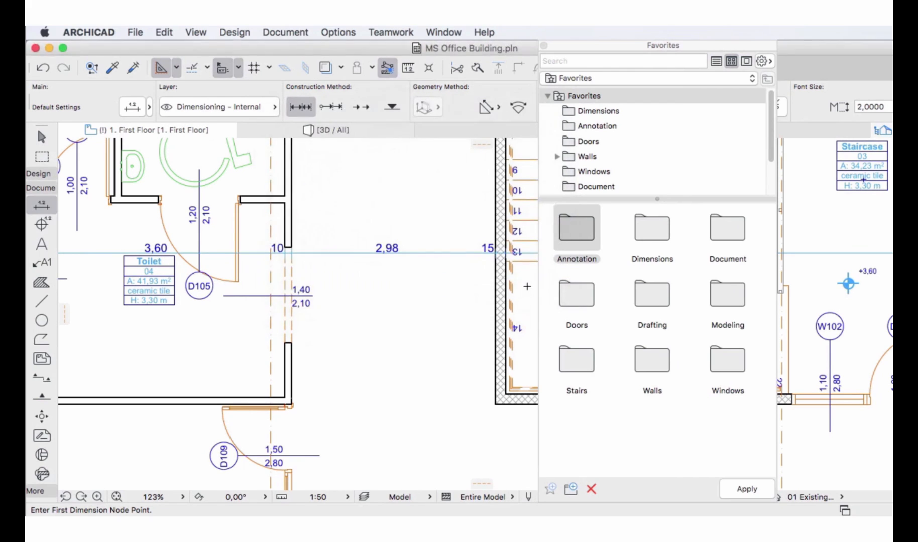
# - Open the Stairs favorites folder and select all six stair favorites in it
pyautogui.doubleClick(578, 381)
pyautogui.keyDown('super'); pyautogui.click(732, 304); pyautogui.keyUp('super')
pyautogui.keyDown('super'); pyautogui.click(663, 298); pyautogui.keyUp('super')
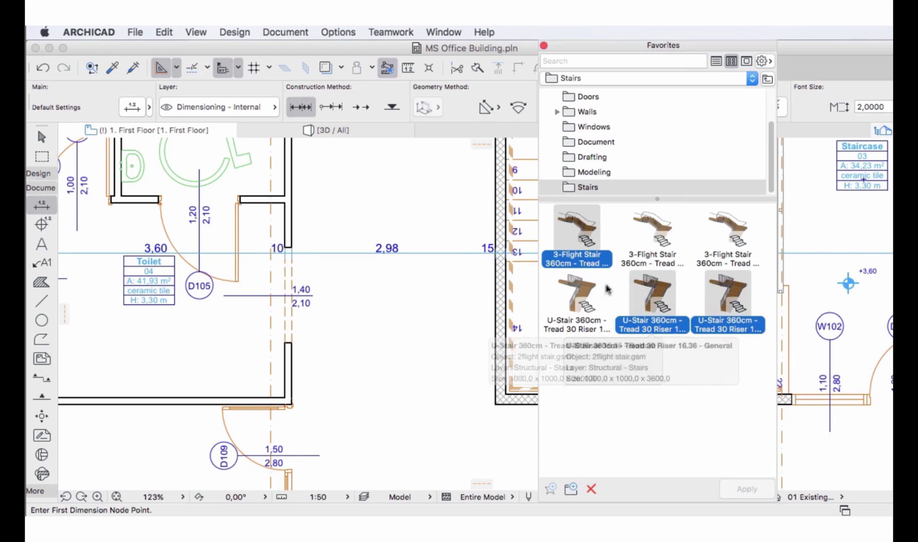
pyautogui.keyDown('super'); pyautogui.click(582, 294); pyautogui.keyUp('super')
pyautogui.keyDown('super'); pyautogui.click(644, 236); pyautogui.keyUp('super')
# - In Import/Export Favorites, choose export to File (PRF) with Selected Favorites Only, and close without exporting
pyautogui.click(764, 61)
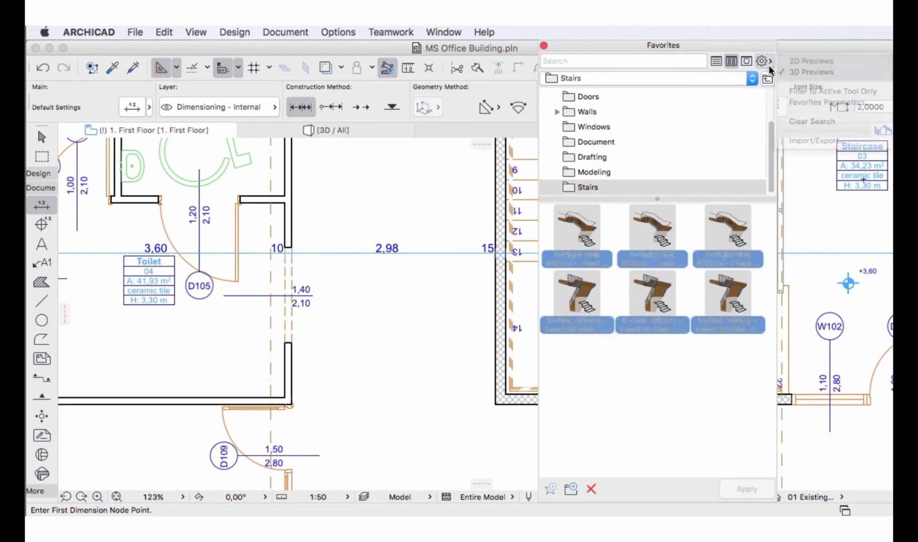
pyautogui.click(865, 139)
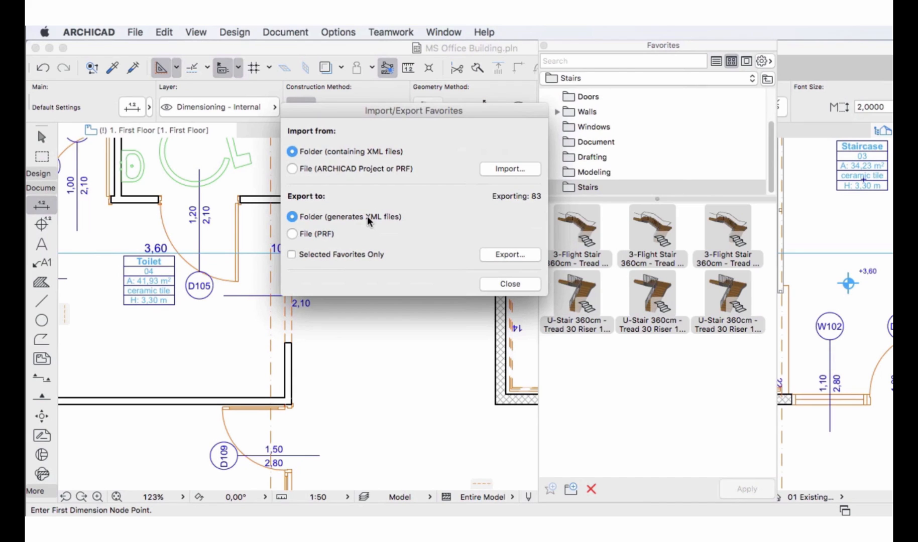
pyautogui.click(320, 234)
pyautogui.click(292, 255)
pyautogui.click(522, 284)
# - Select window W108 on the First Floor plan and apply the 140x280 Window Panel with Transom, then the 200x280 Window Panel favorite to it
pyautogui.click(82, 497)
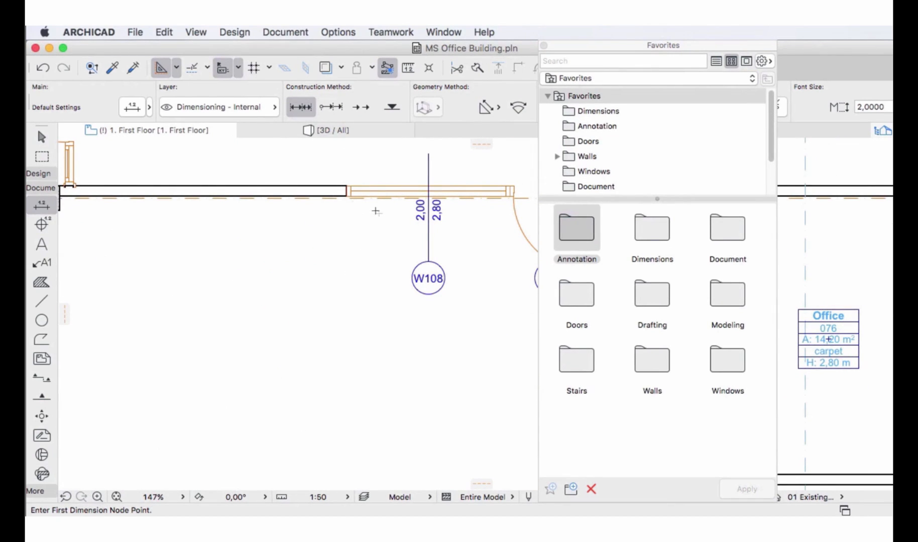
pyautogui.keyDown('shift'); pyautogui.click(352, 195); pyautogui.keyUp('shift')
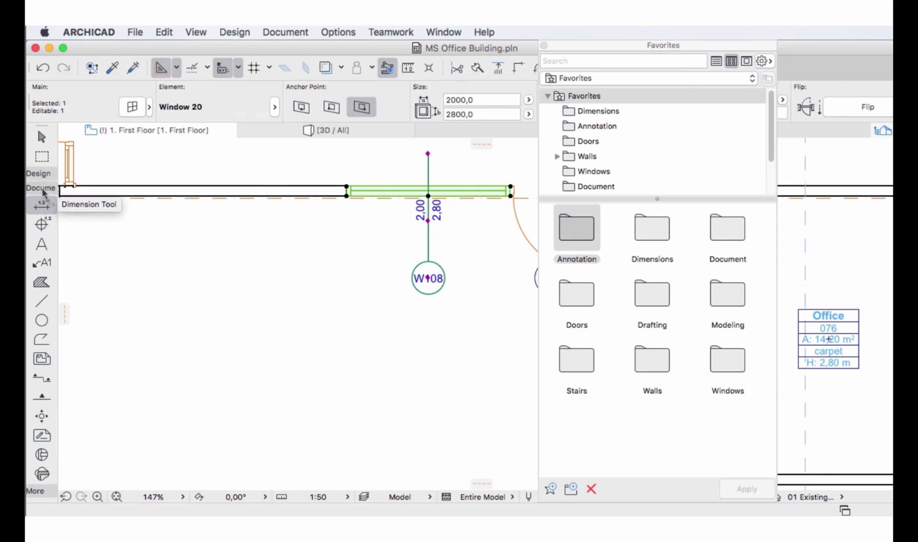
pyautogui.click(40, 174)
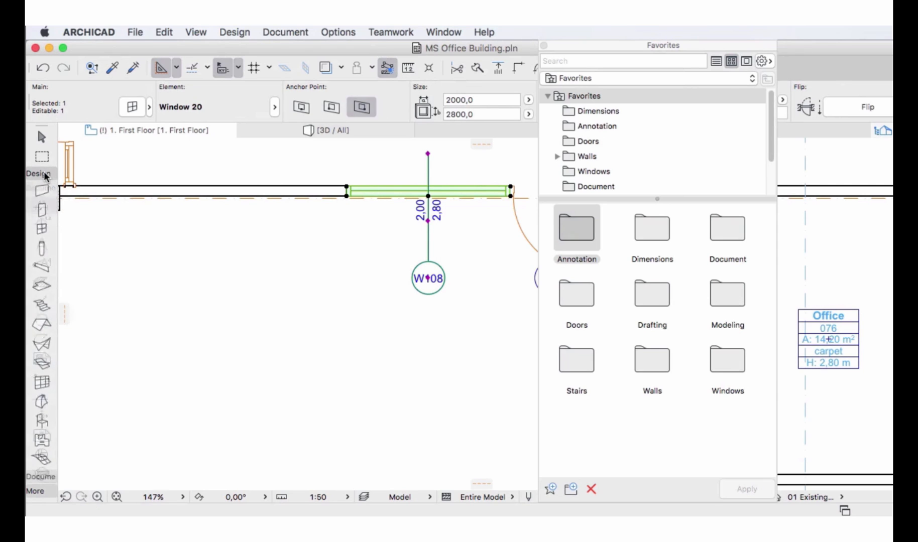
pyautogui.click(45, 229)
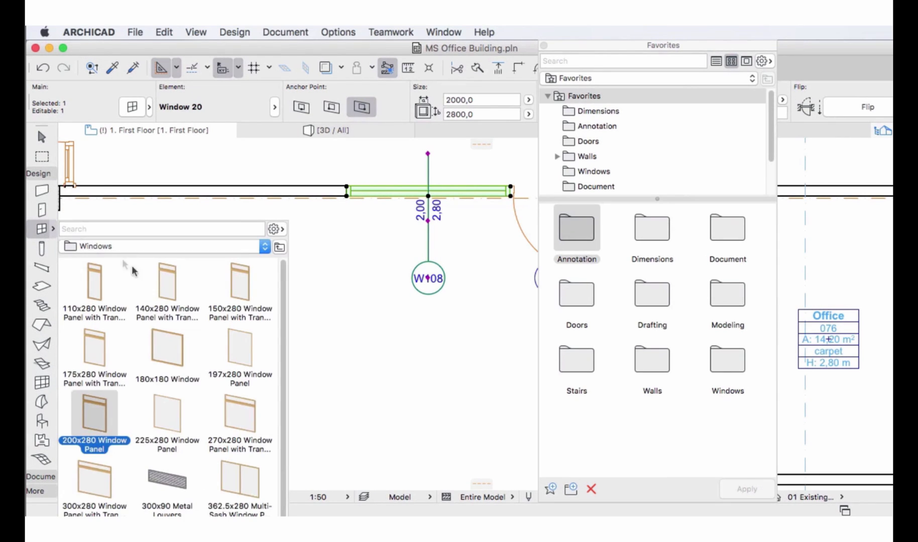
pyautogui.click(171, 281)
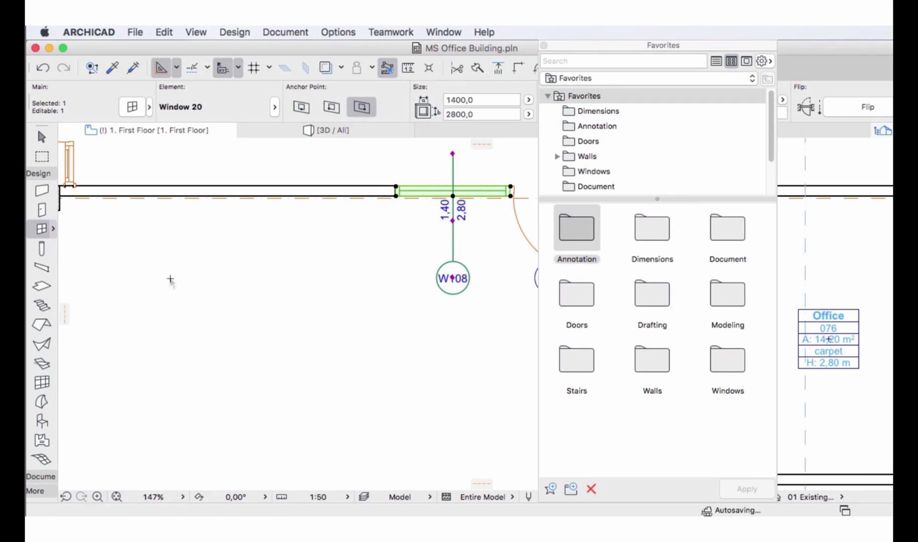
pyautogui.click(150, 107)
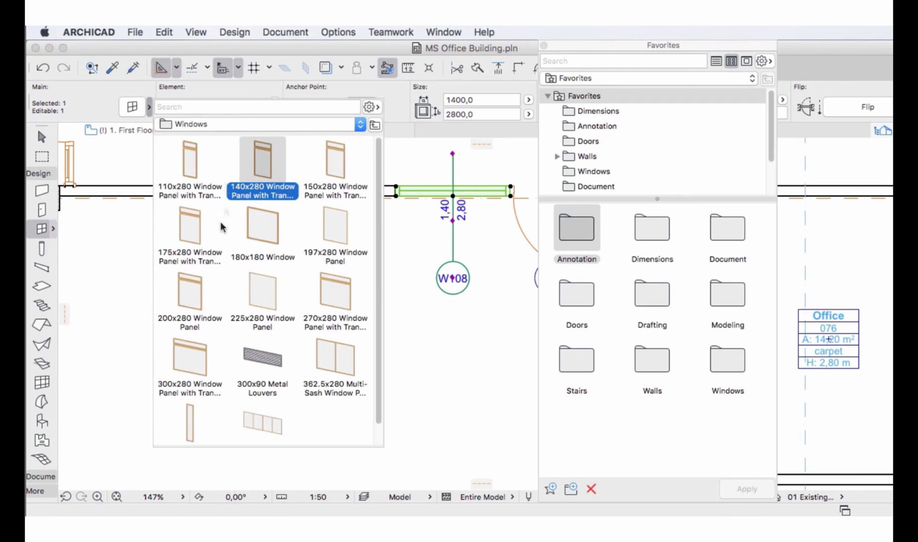
pyautogui.click(193, 294)
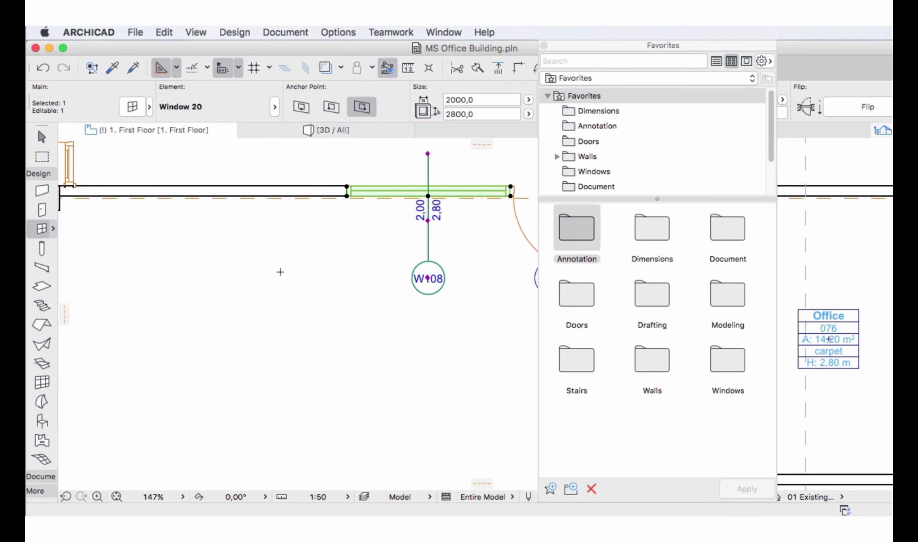
# - In window W108's selection settings, apply the 140x280 Window Panel with Transom favorite from the Windows folder, confirm, and deselect the window
pyautogui.click(132, 109)
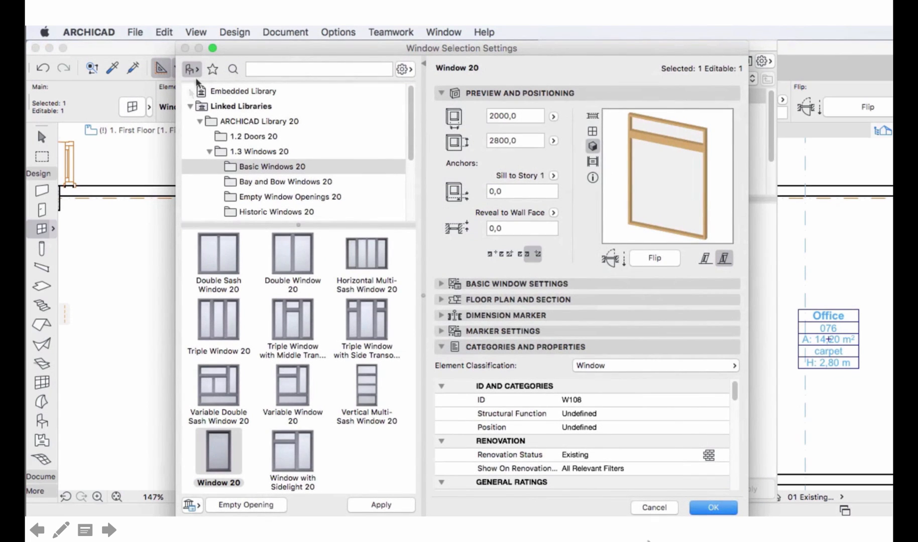
pyautogui.click(213, 69)
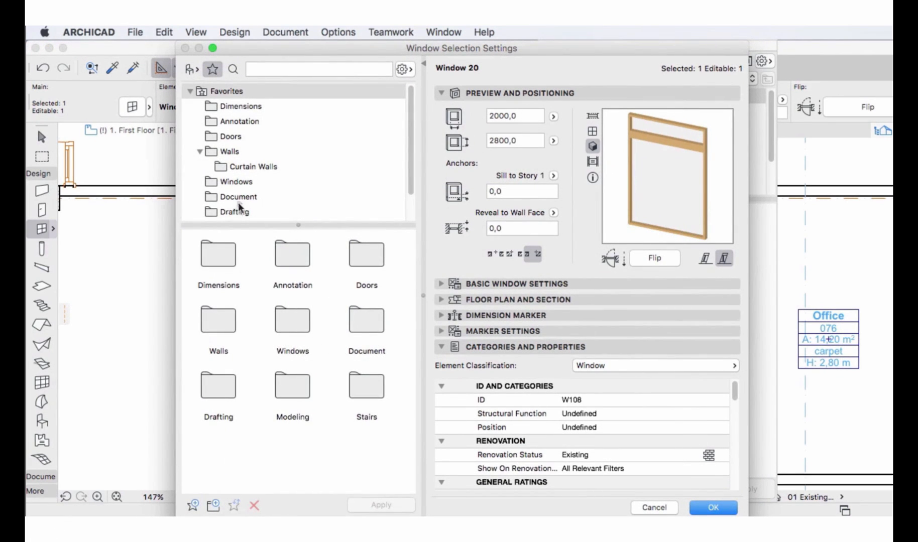
pyautogui.click(310, 329)
pyautogui.doubleClick(310, 329)
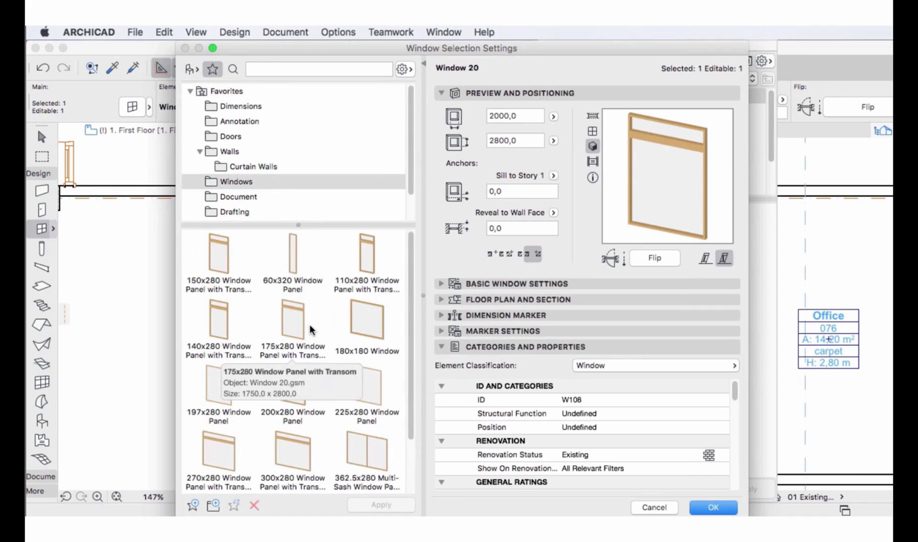
pyautogui.click(217, 330)
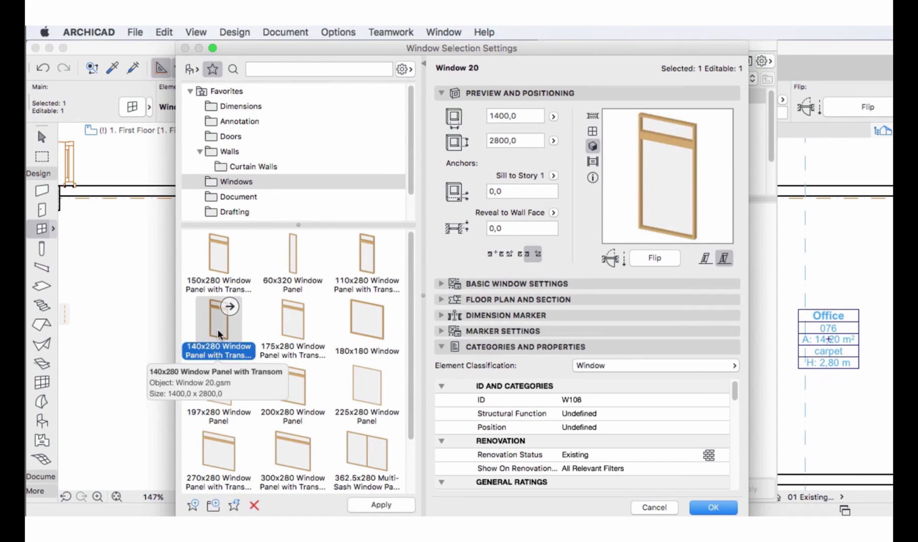
pyautogui.click(714, 508)
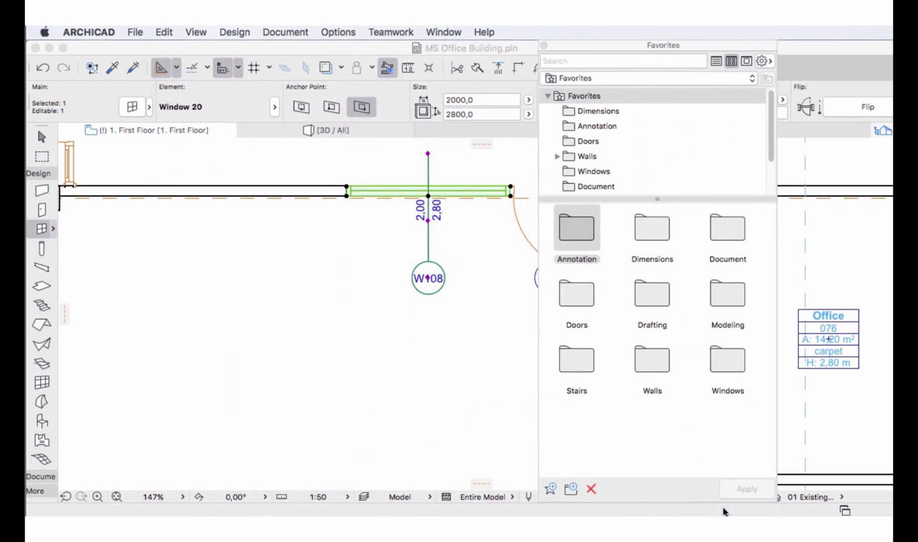
pyautogui.click(490, 346)
pyautogui.click(68, 497)
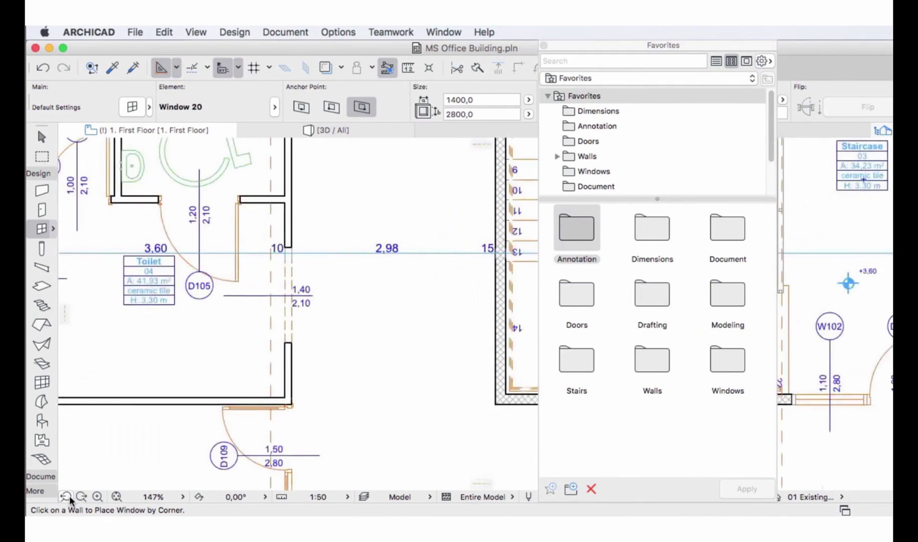